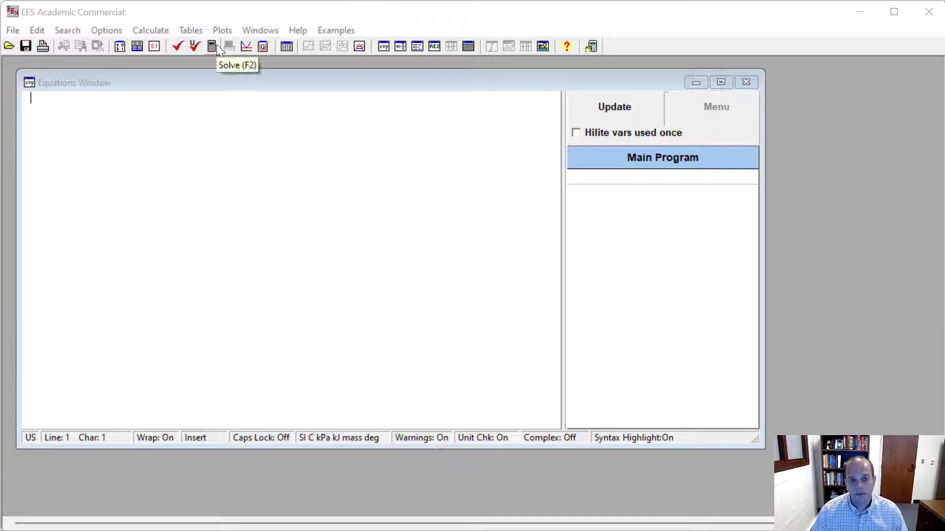
# Enter the equation d = 5 in the Equations Window and solve it
pyautogui.click(150, 31)
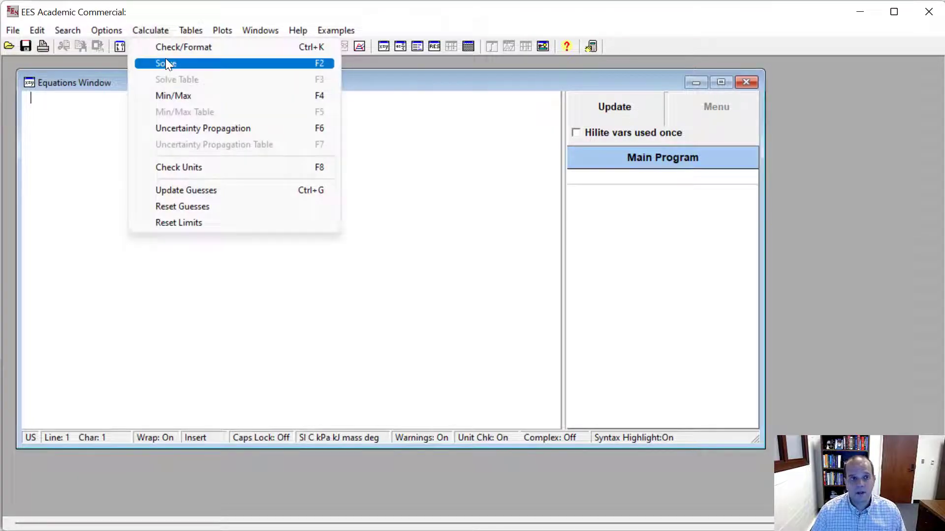
pyautogui.click(363, 137)
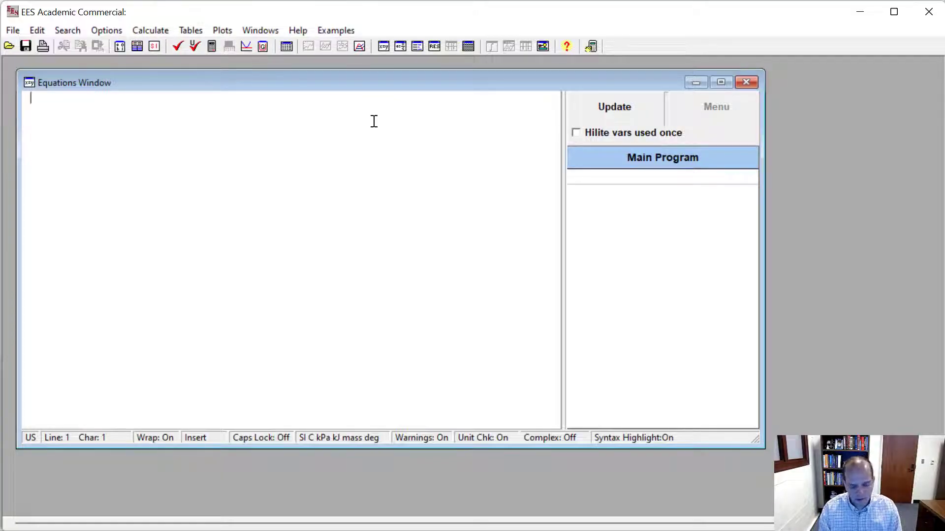
pyautogui.write('d = 5')
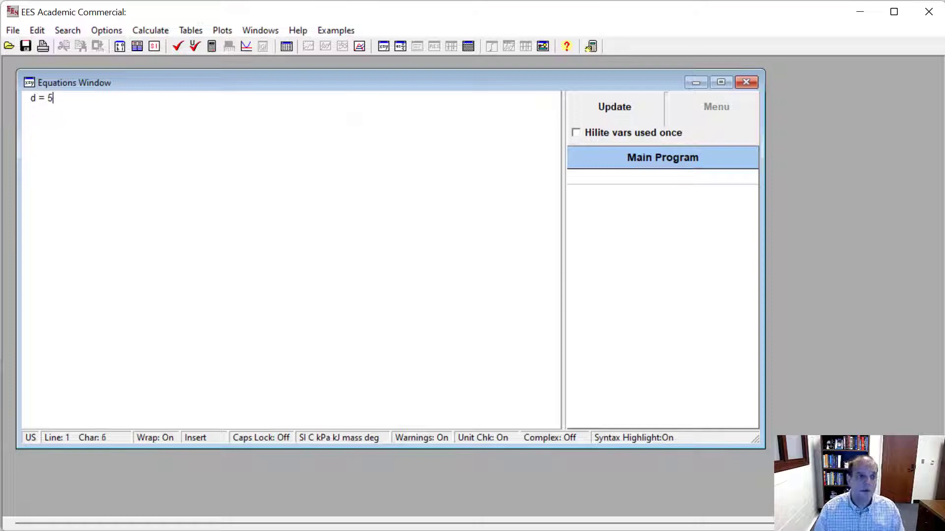
pyautogui.click(215, 49)
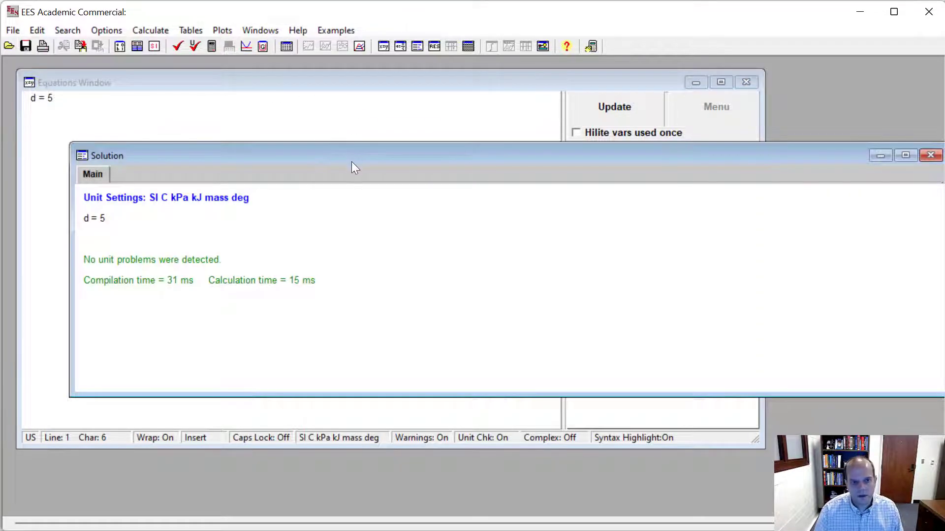
# Narrow the Solution window and move it clear of the equation text in the Equations Window
pyautogui.moveTo(352, 162); pyautogui.dragTo(301, 140)
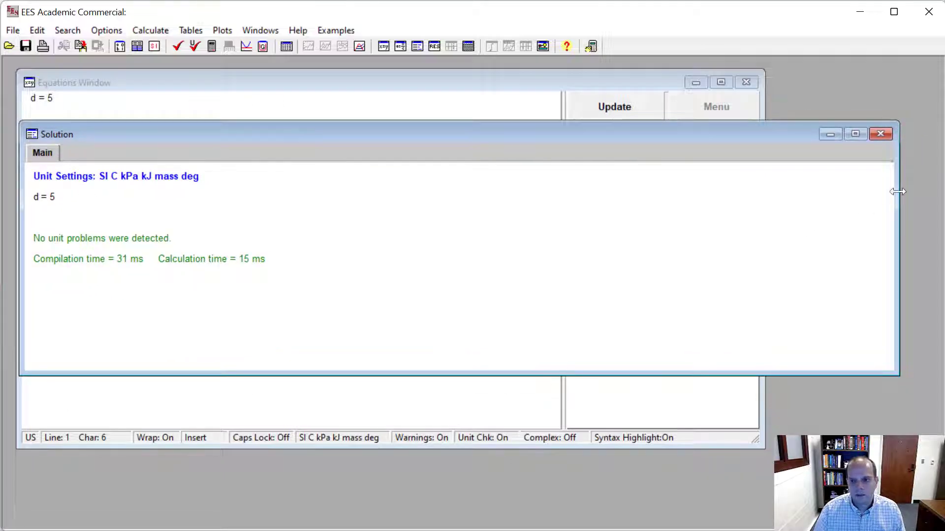
pyautogui.moveTo(893, 188); pyautogui.dragTo(762, 166)
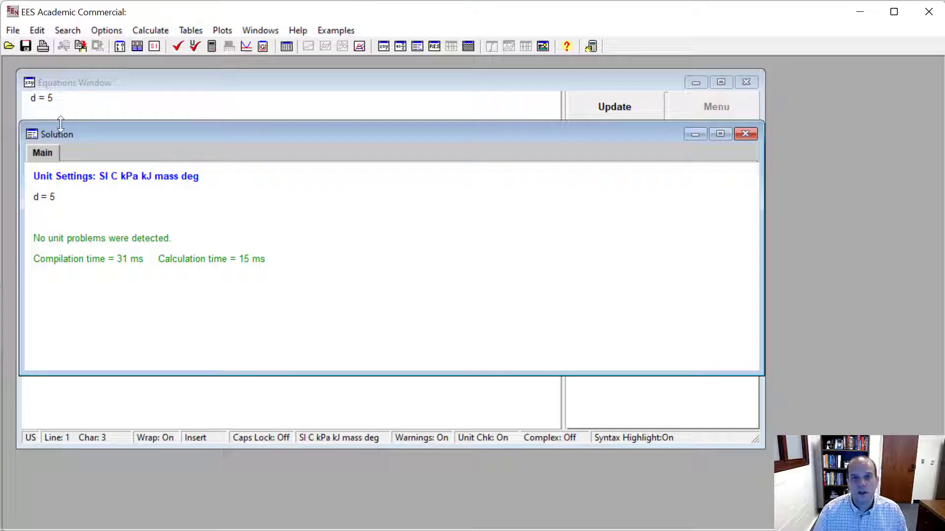
pyautogui.moveTo(118, 131); pyautogui.dragTo(258, 137)
# Add the equation p = 4*d + 5 on a new line below d = 5 and solve the set
pyautogui.click(63, 100)
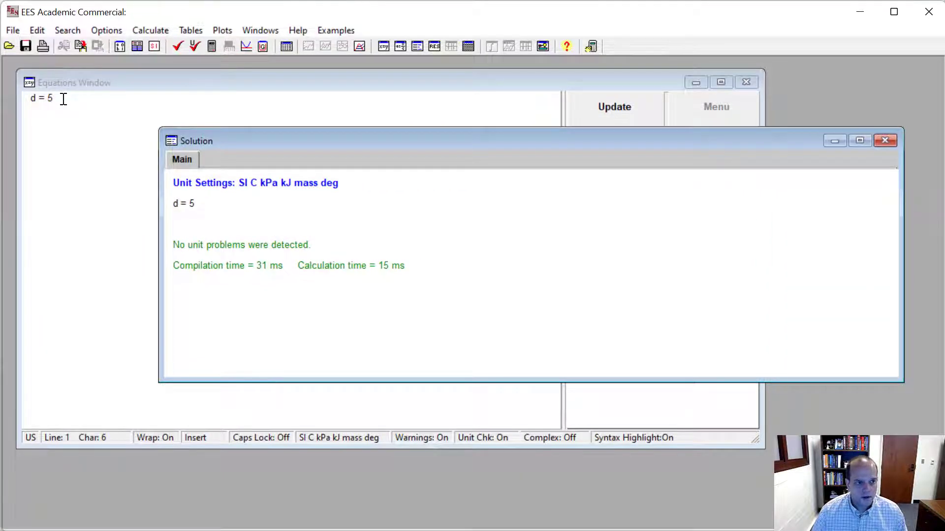
pyautogui.press('Return')
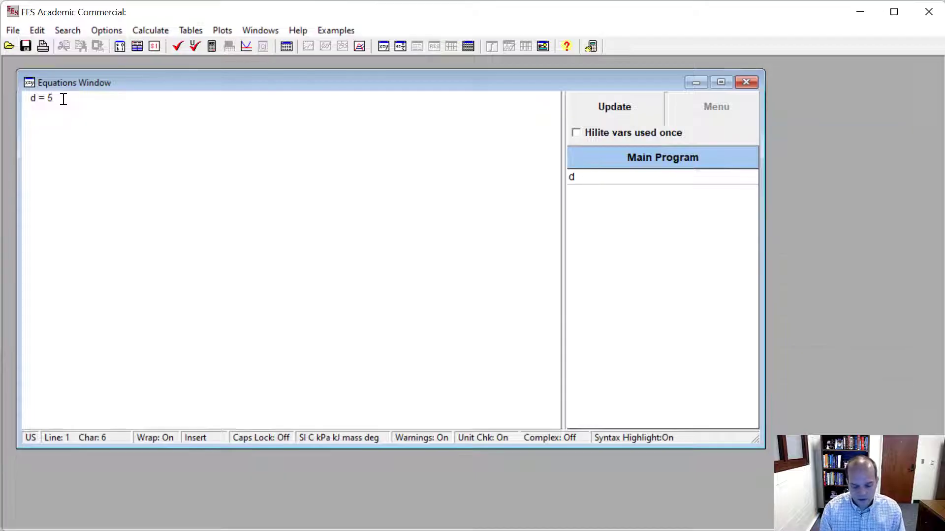
pyautogui.write('p = 4')
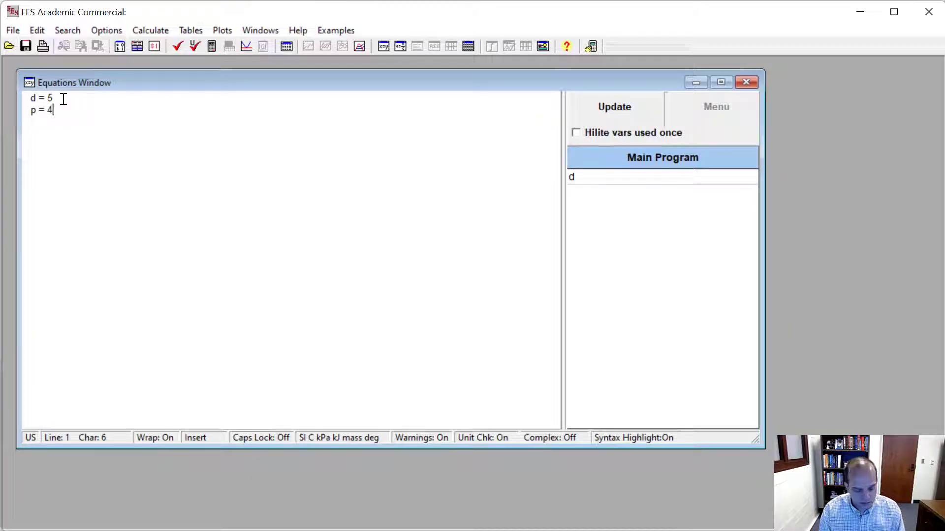
pyautogui.write('*d')
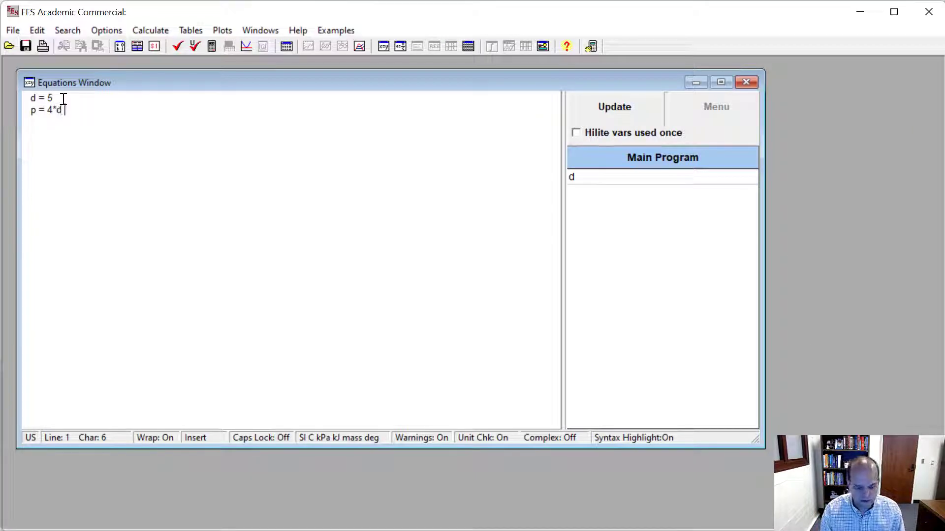
pyautogui.write(' + 5')
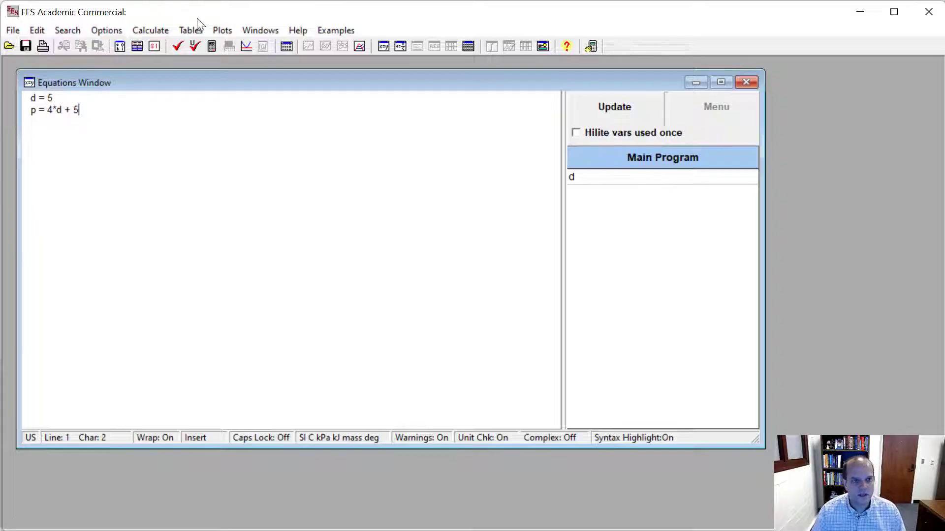
pyautogui.click(212, 46)
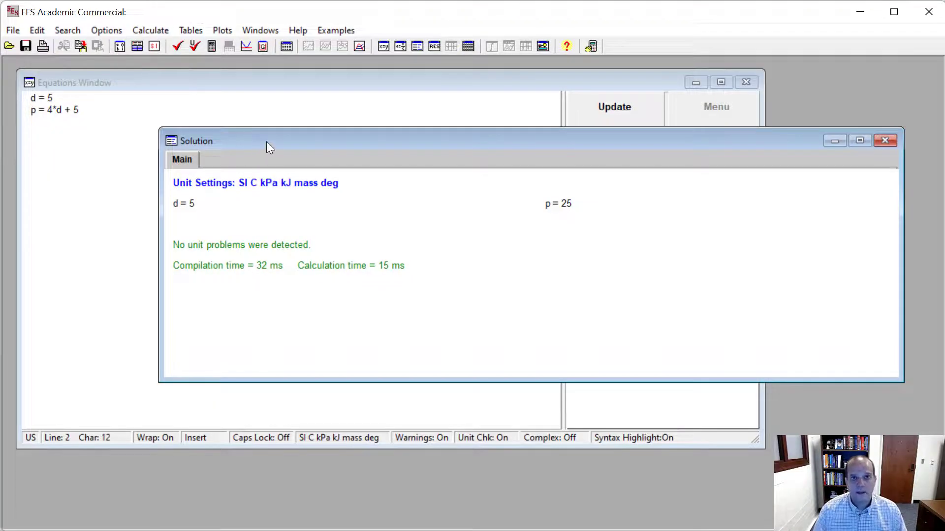
# Add the implicit equation 8*d - 4*p^2 = 5*q as the third line and solve the set
pyautogui.click(100, 112)
pyautogui.press('Return')
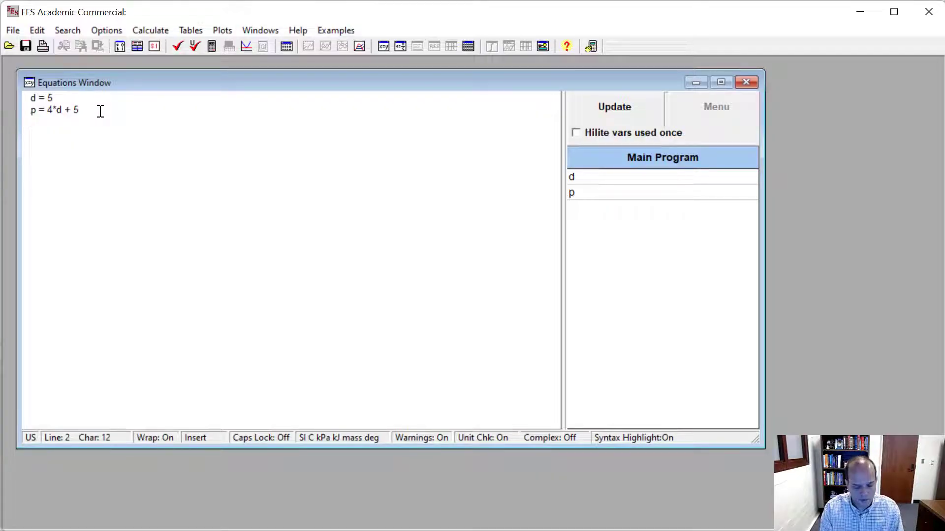
pyautogui.write('8*d')
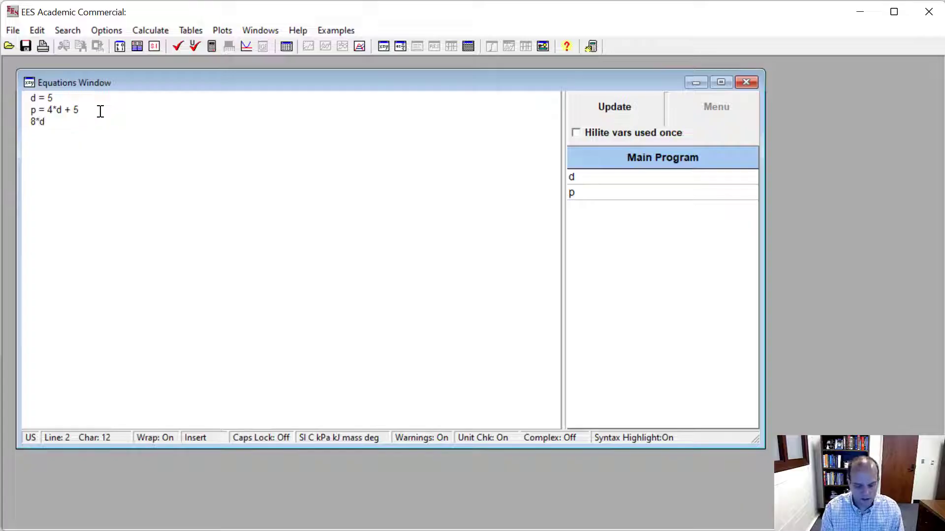
pyautogui.write(' - 4')
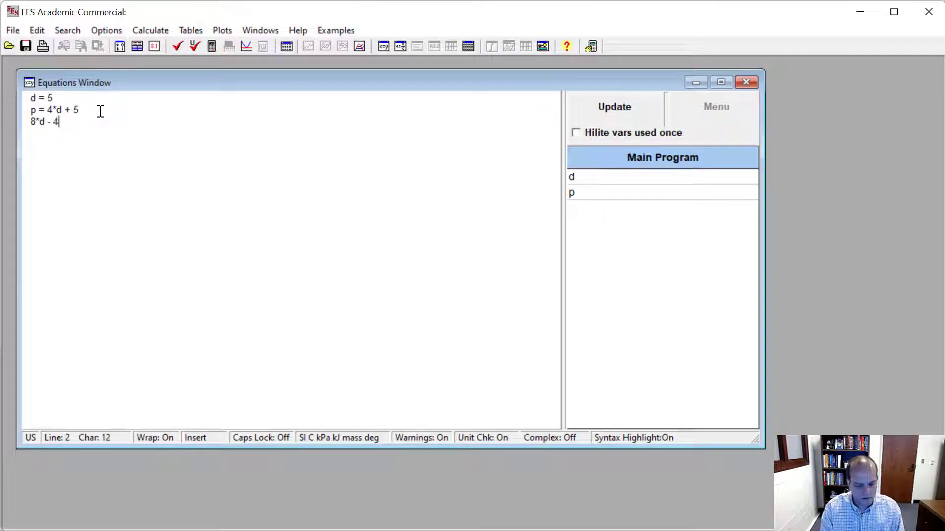
pyautogui.write('*p^2 = ')
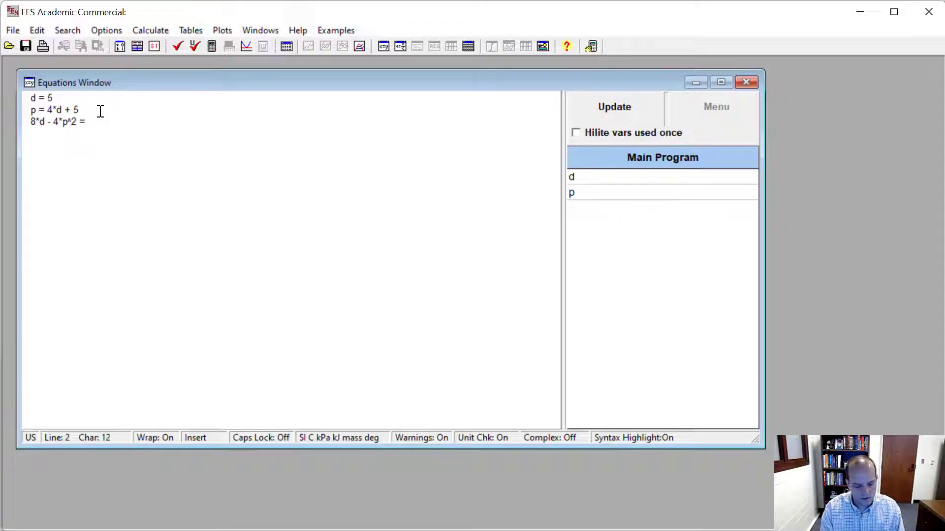
pyautogui.write('5*q')
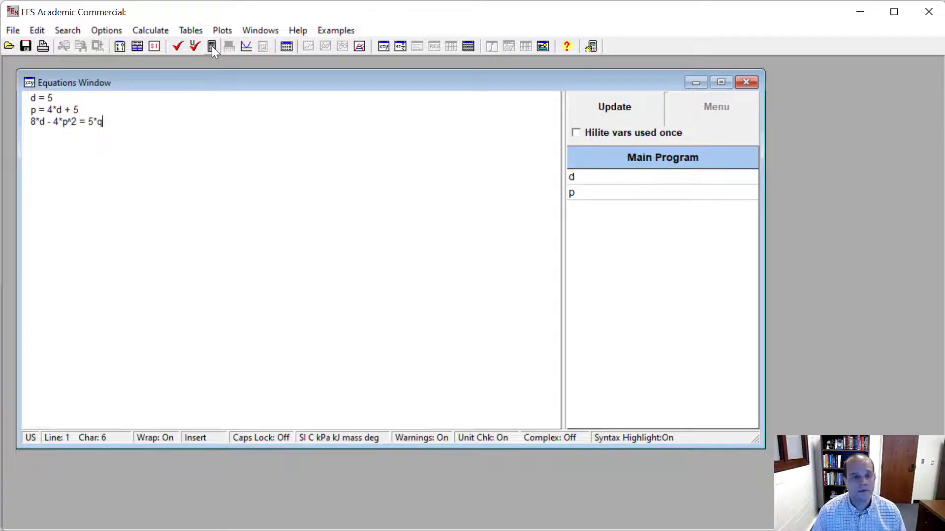
pyautogui.click(212, 45)
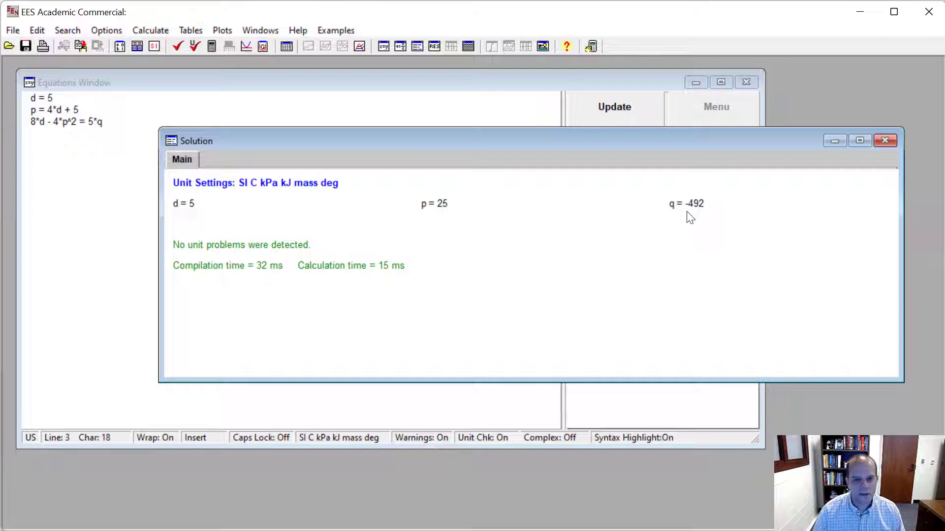
# Replace all three existing equations with the single equation x + y -z =3
pyautogui.moveTo(570, 138); pyautogui.dragTo(557, 146)
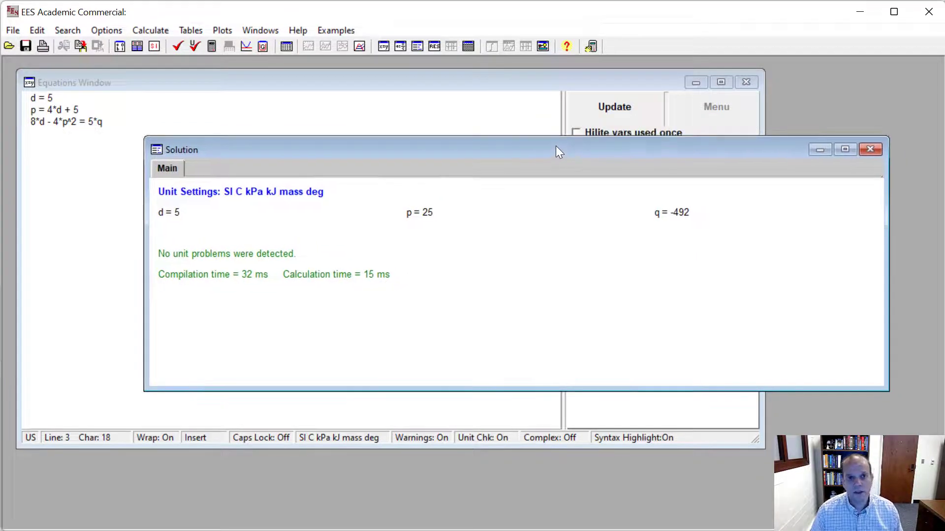
pyautogui.click(348, 115)
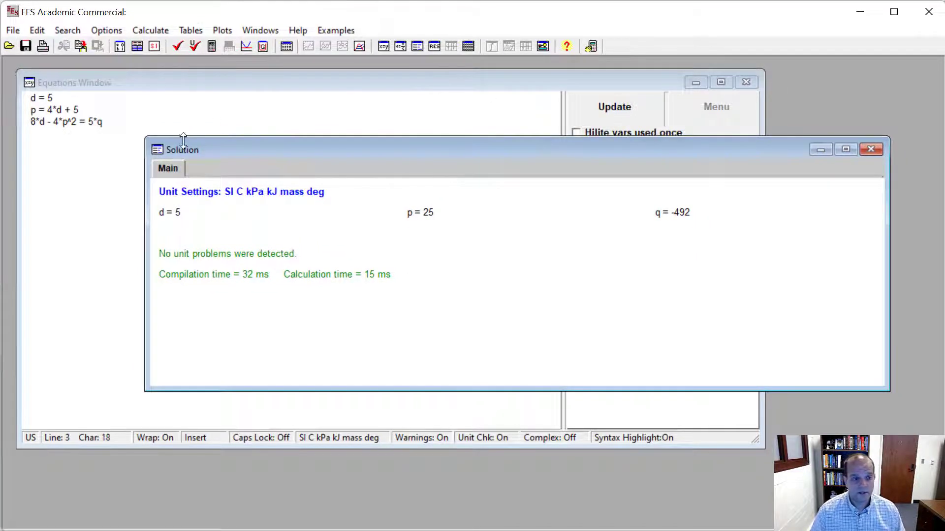
pyautogui.click(119, 101)
pyautogui.click(164, 113)
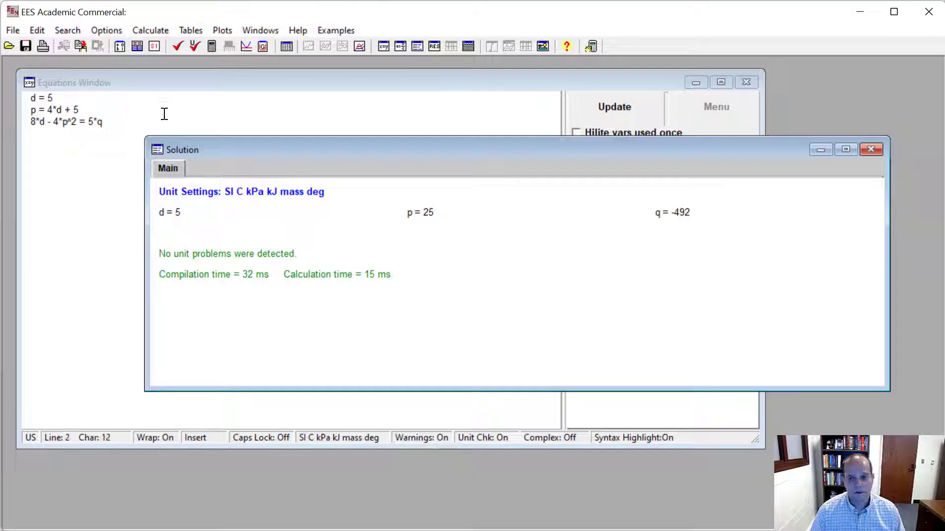
pyautogui.click(147, 120)
pyautogui.moveTo(123, 126); pyautogui.dragTo(18, 88)
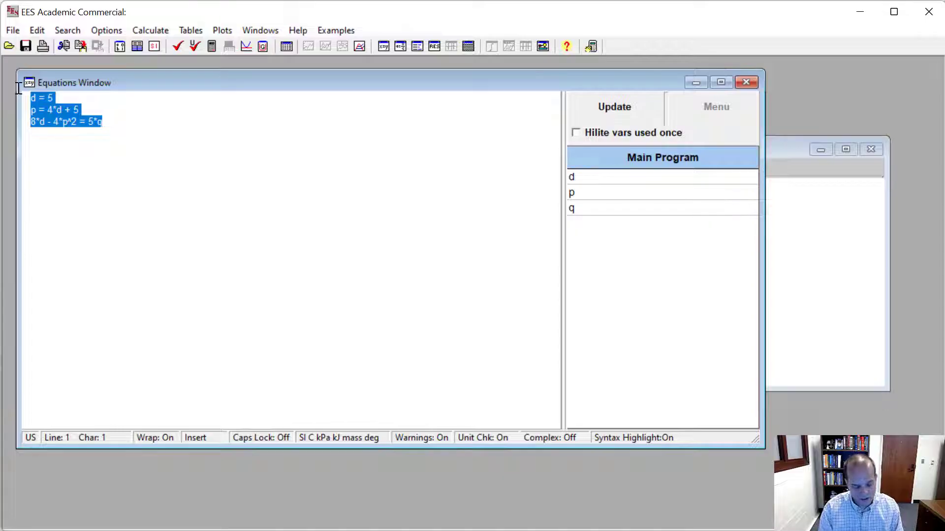
pyautogui.write('x ')
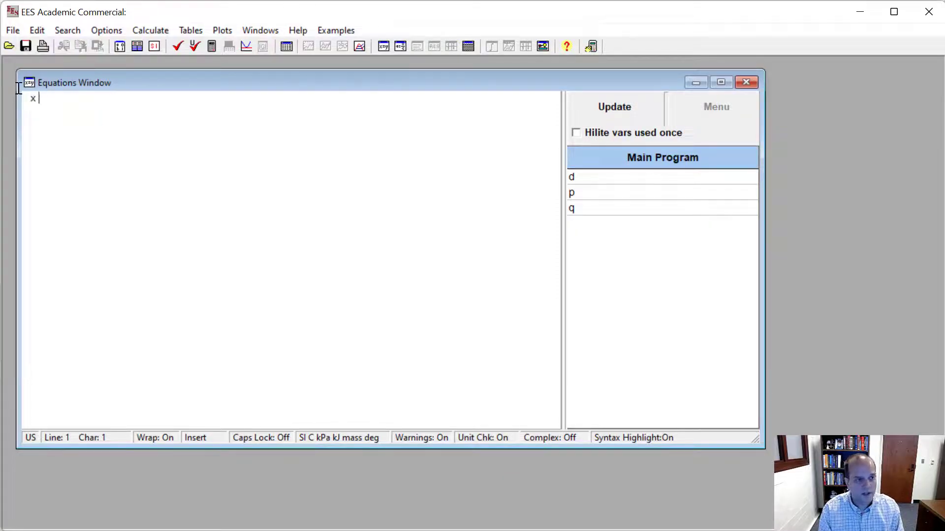
pyautogui.write('+ y -z')
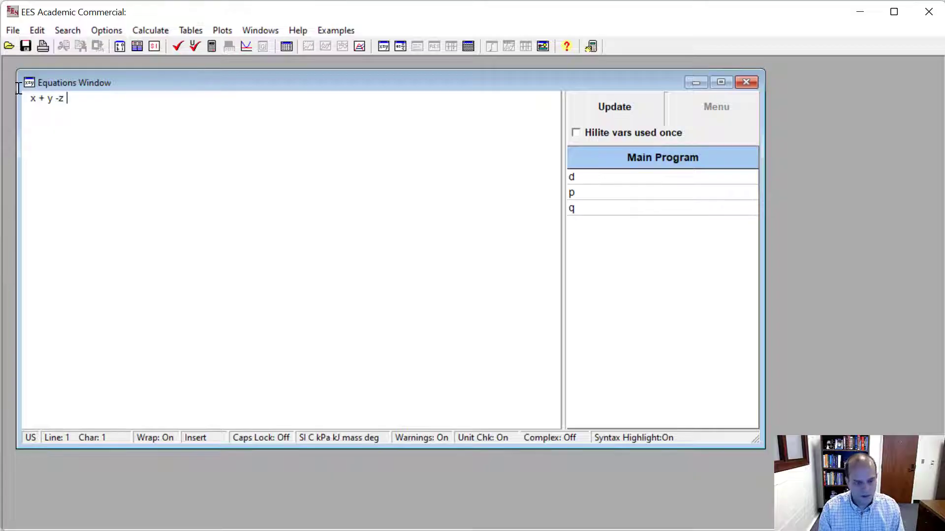
pyautogui.write(' =3')
pyautogui.press('Return')
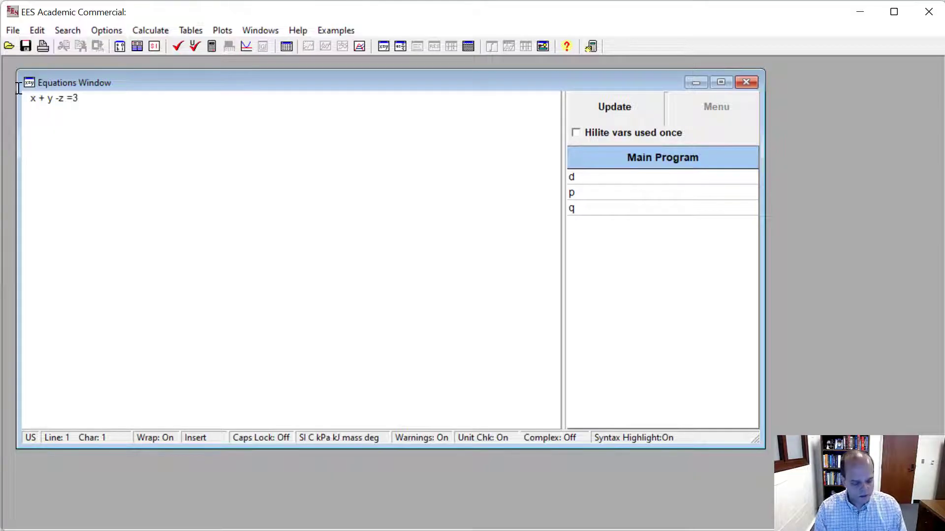
# Add the equation 4*x+5*y-z = 4 as the second line and try to solve the system, declining the debug information
pyautogui.write('4*x')
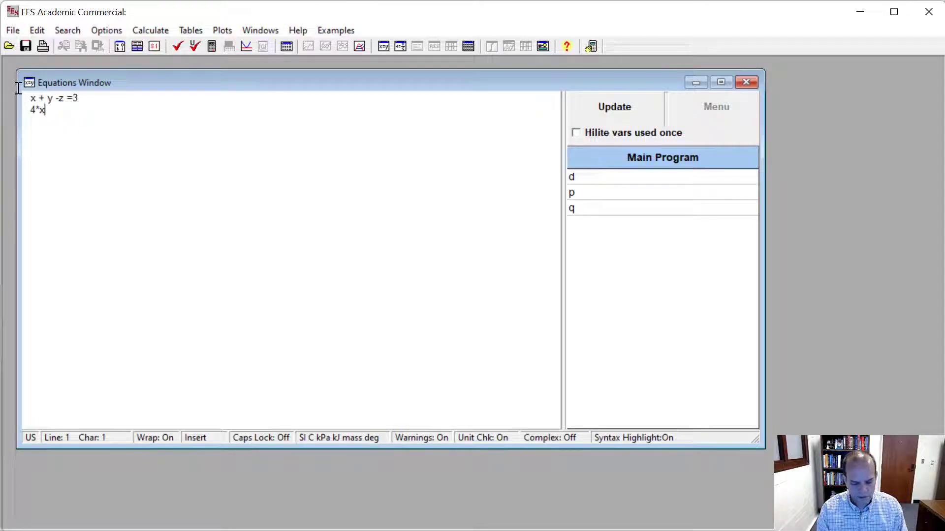
pyautogui.write('+5*y')
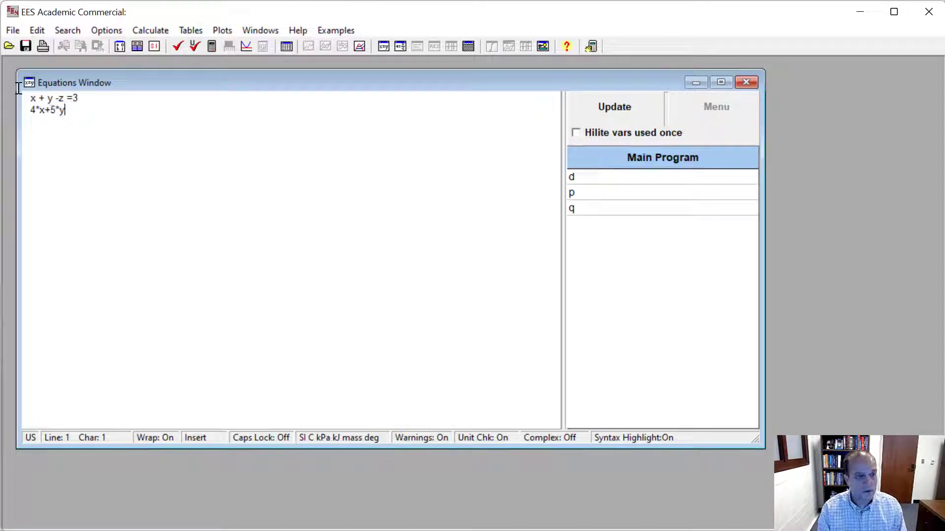
pyautogui.write('-z')
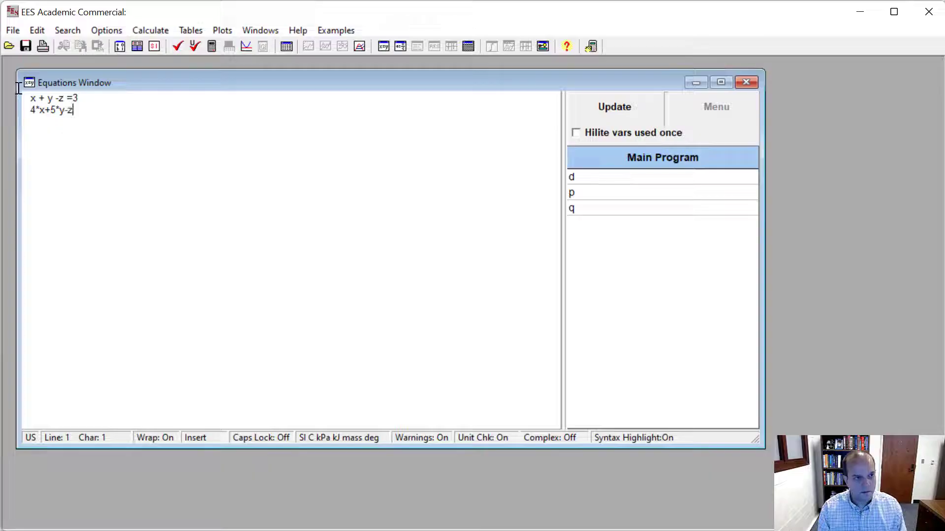
pyautogui.write(' = 4')
pyautogui.press('Return')
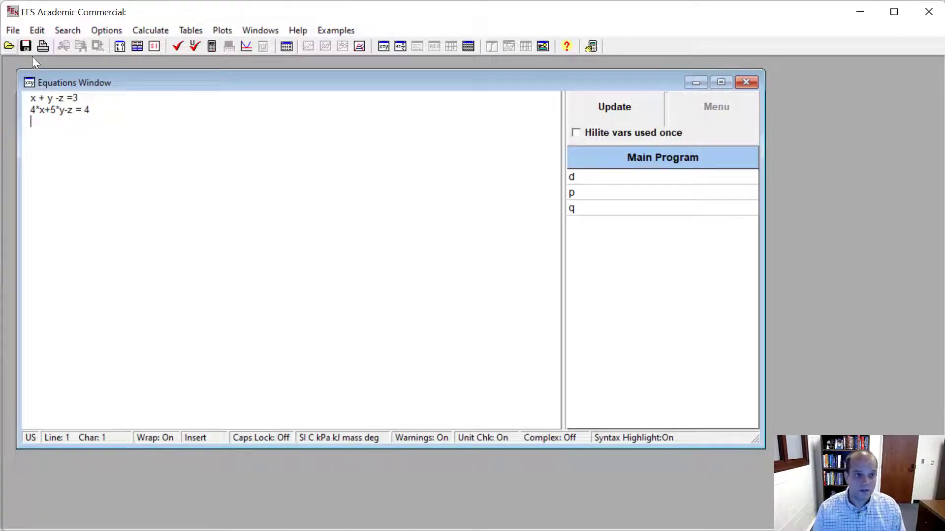
pyautogui.click(211, 46)
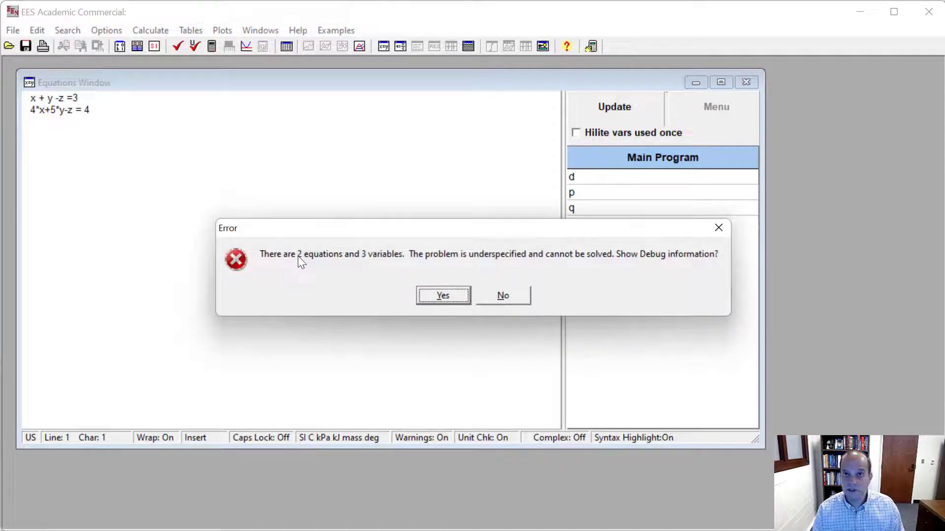
pyautogui.click(502, 295)
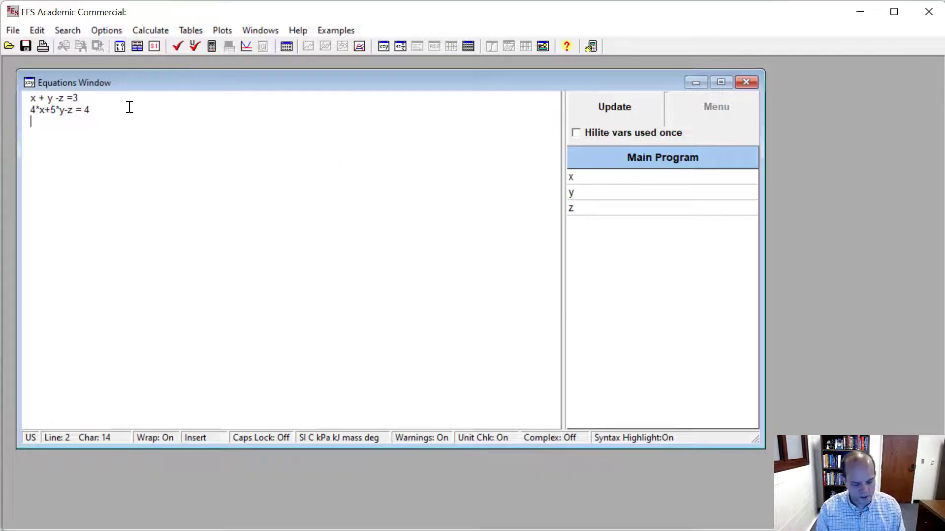
# Add the equation -3*x - 4*y +7*z =-4 as the third line of the system
pyautogui.write('3')
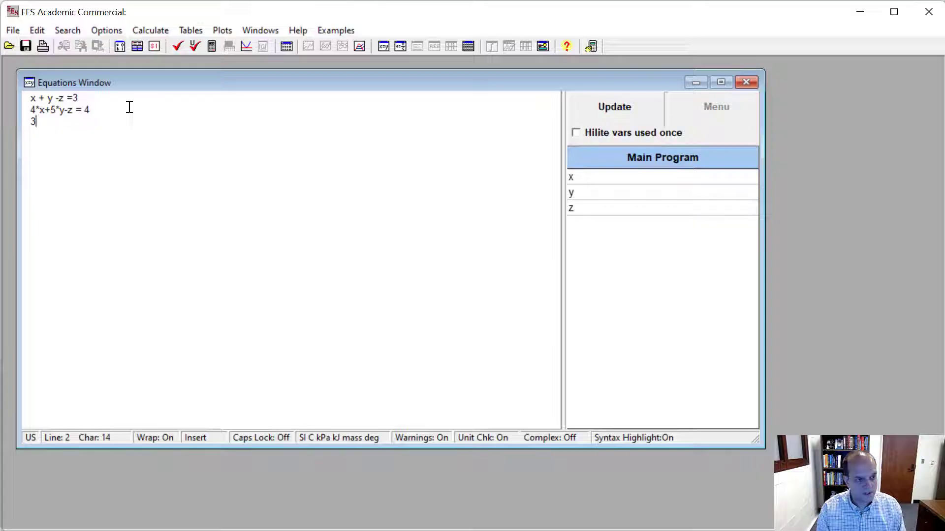
pyautogui.press('BackSpace')
pyautogui.write('-3*x')
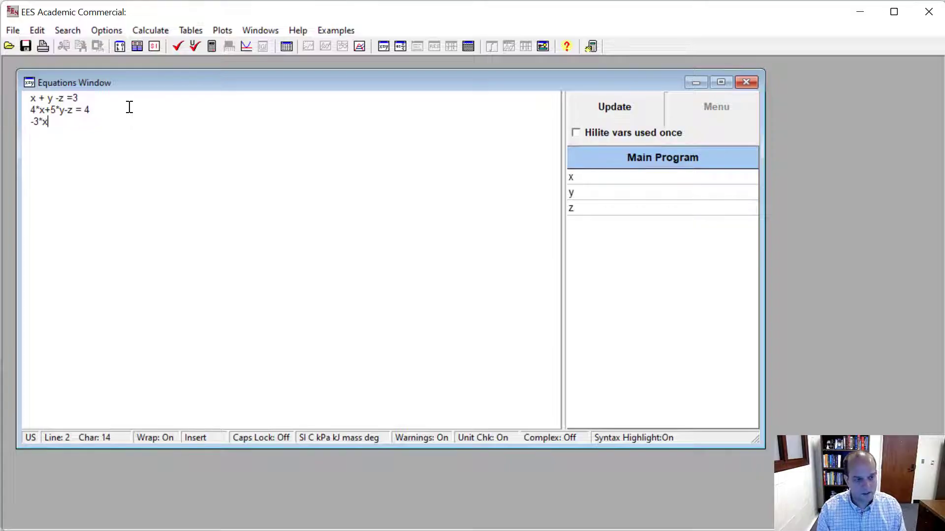
pyautogui.write(' - ')
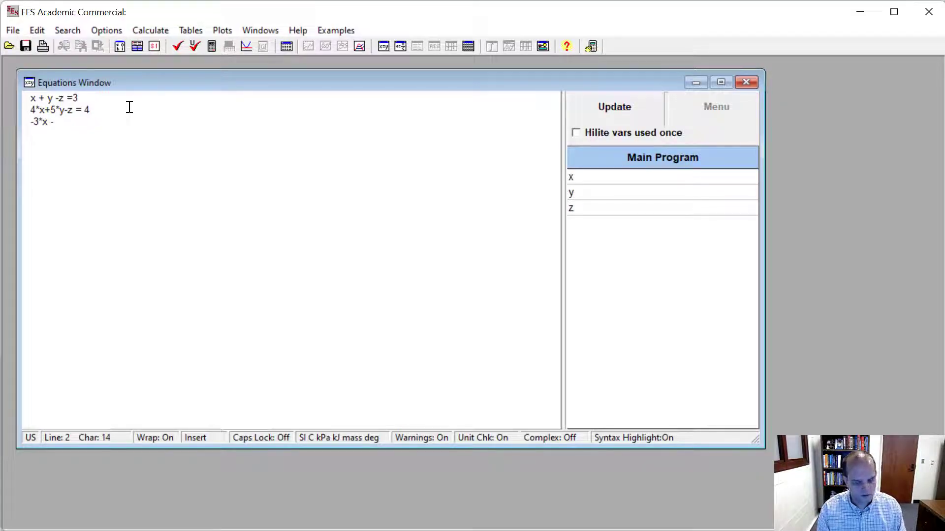
pyautogui.write('4*')
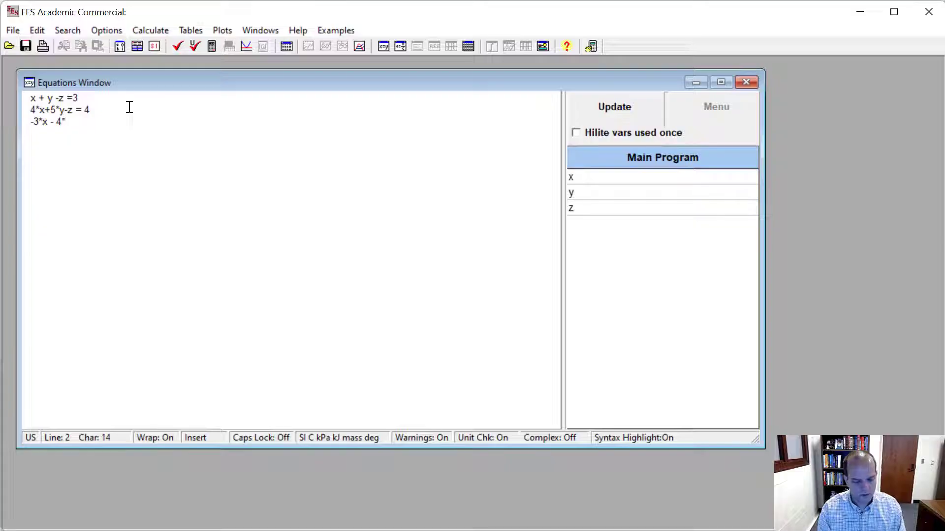
pyautogui.write('y')
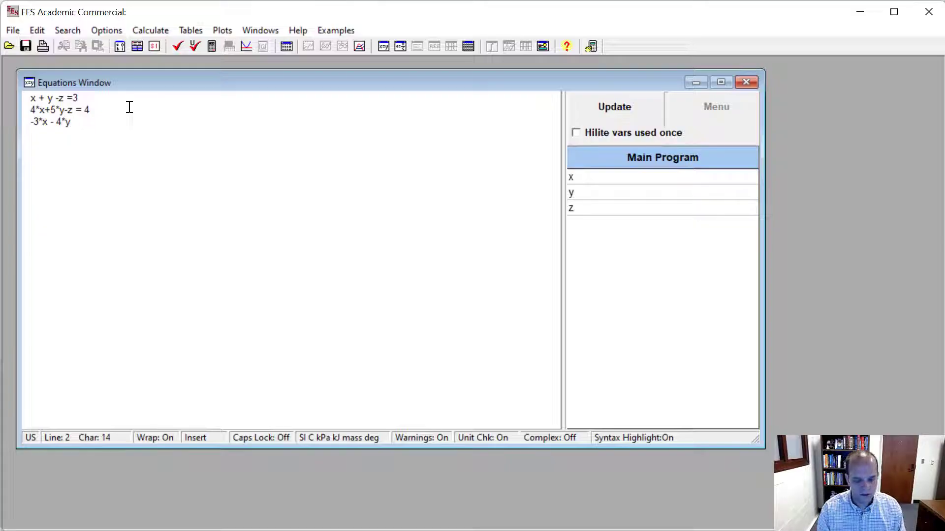
pyautogui.write(' +7')
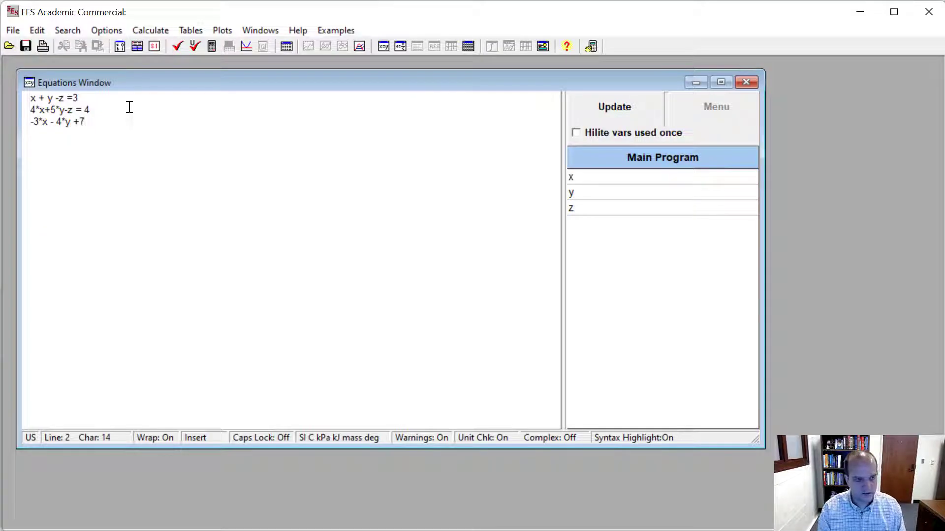
pyautogui.write('*z =')
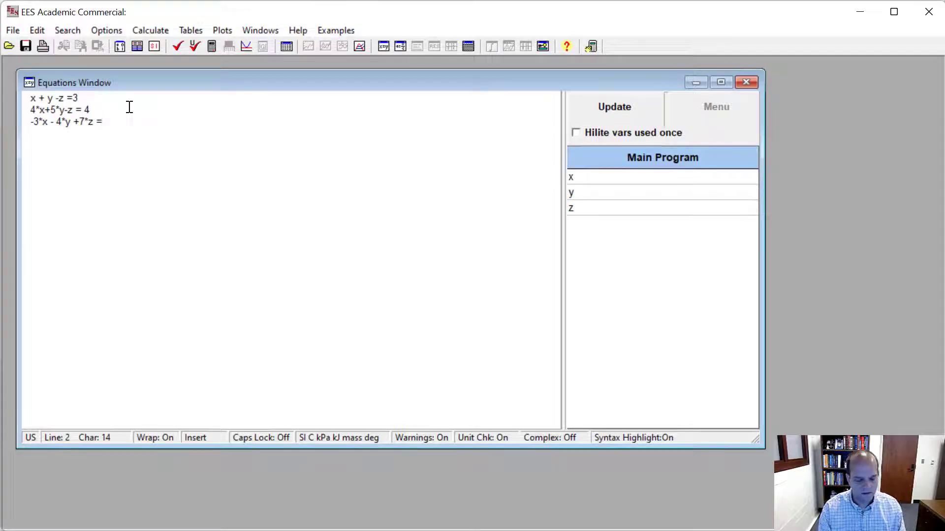
pyautogui.write('-4')
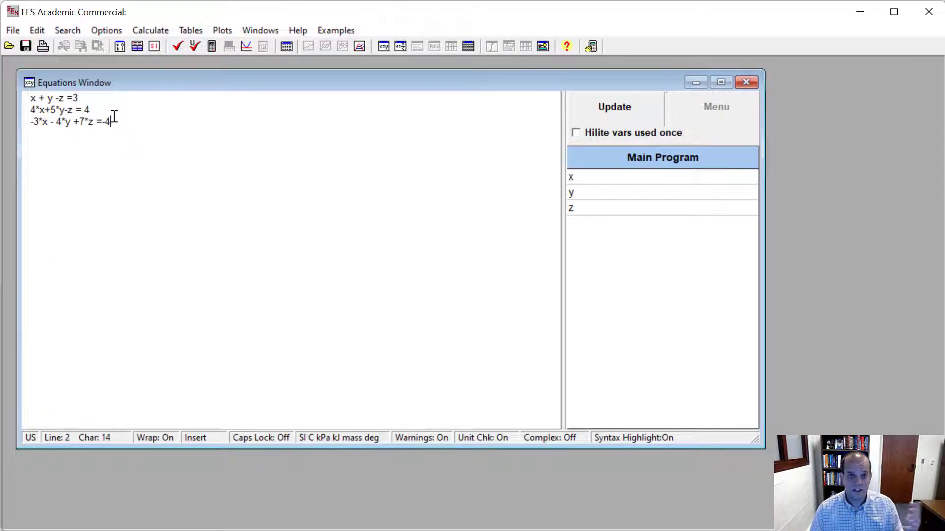
# Solve the three-equation system and move the Solution window so it sits clear of the equations
pyautogui.click(212, 46)
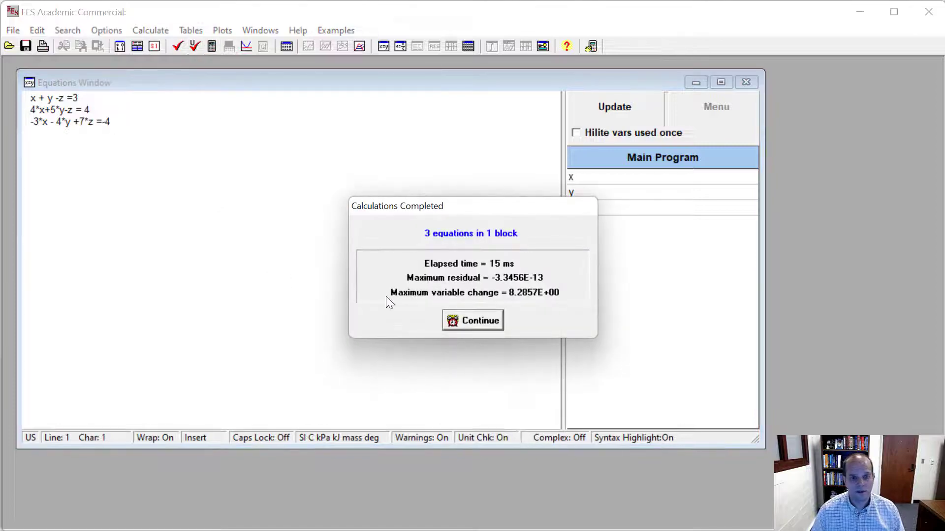
pyautogui.click(470, 321)
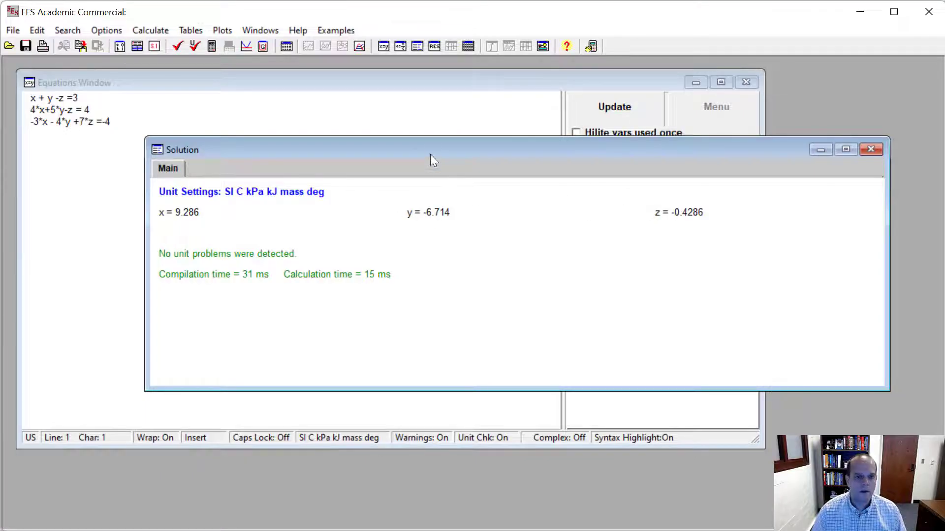
pyautogui.moveTo(426, 145); pyautogui.dragTo(385, 155)
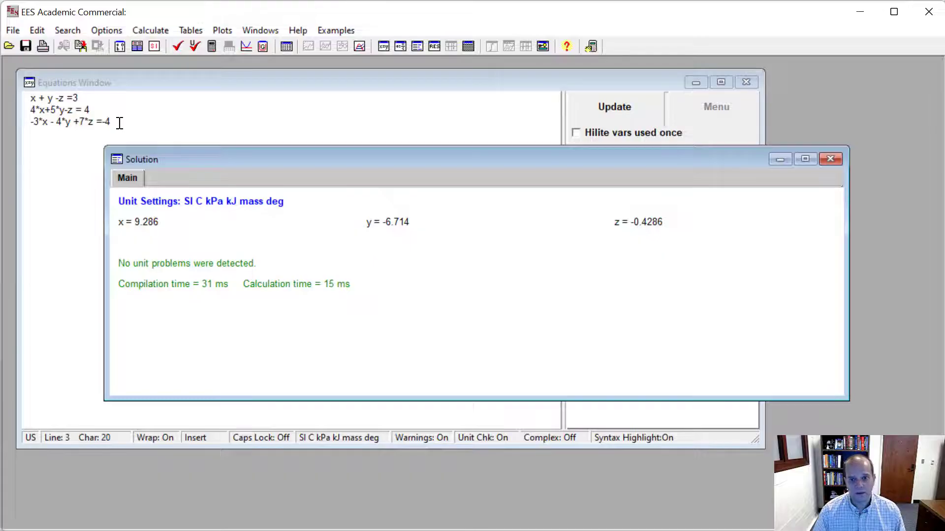
# Close the Solution window and delete all three equations in x, y and z
pyautogui.press('Return')
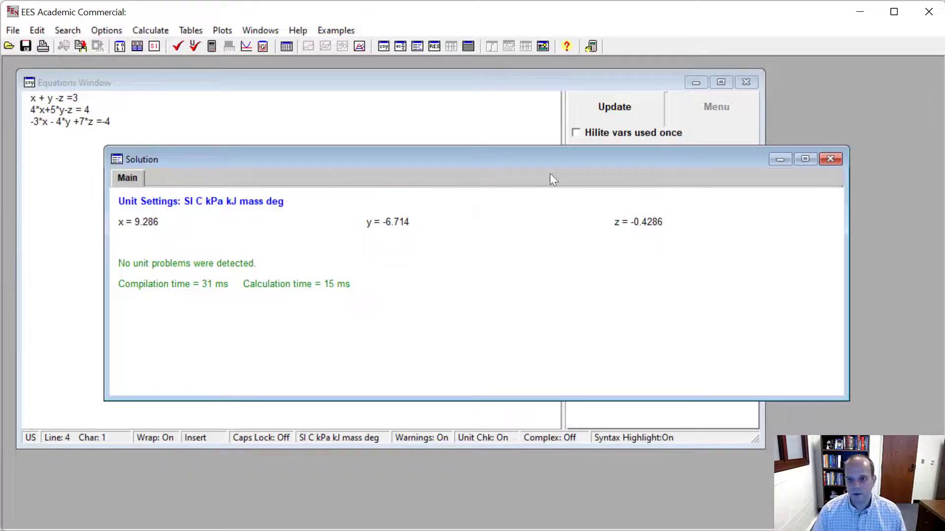
pyautogui.click(830, 159)
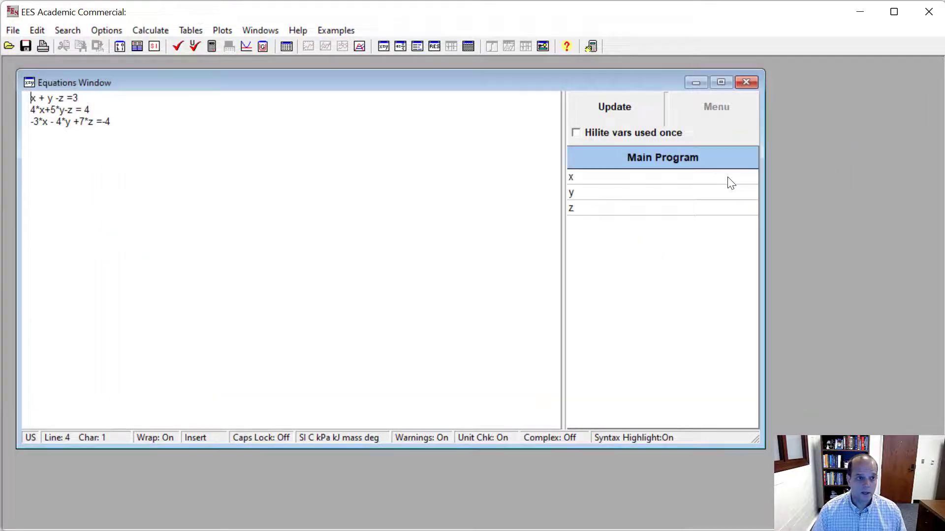
pyautogui.click(139, 122)
pyautogui.hotkey('ctrl', 'a')
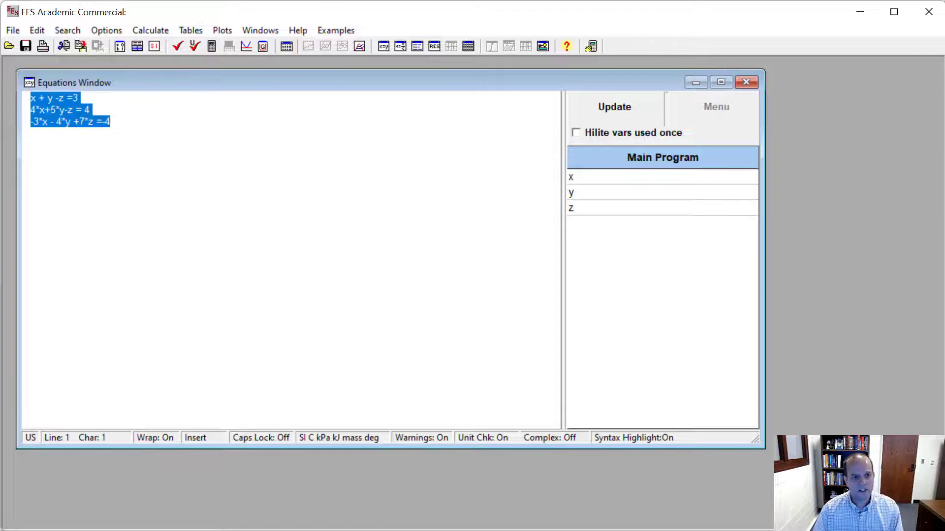
pyautogui.press('Delete')
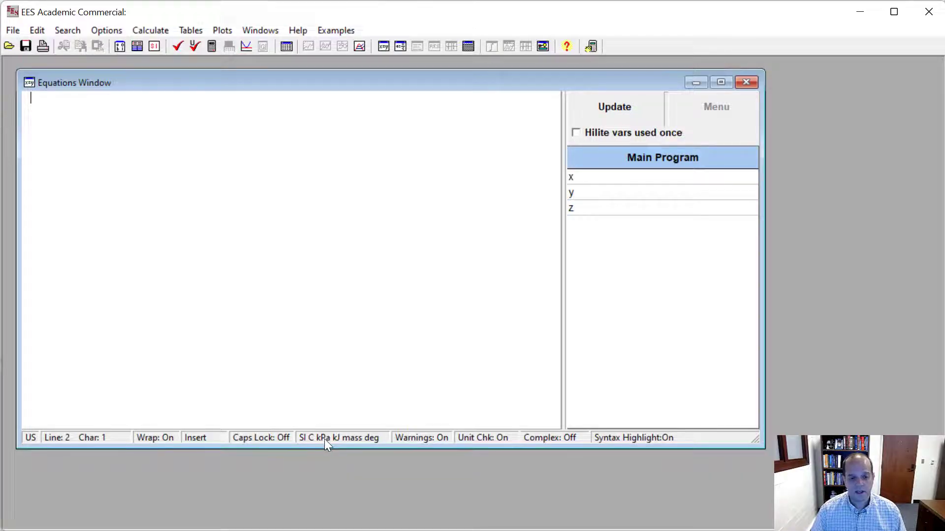
# Review the unit system preferences for temperature, pressure, energy, specific properties and trig functions, and accept them
pyautogui.click(354, 437)
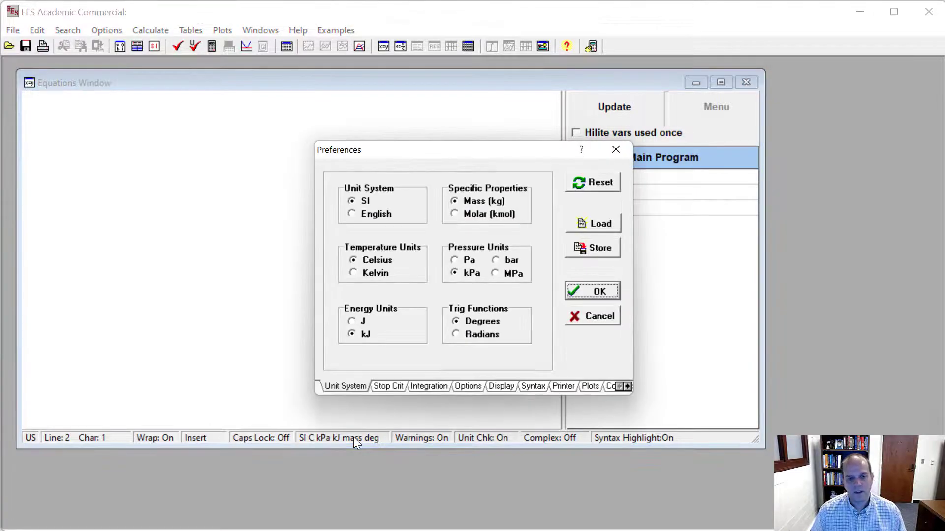
pyautogui.moveTo(369, 149); pyautogui.dragTo(355, 128)
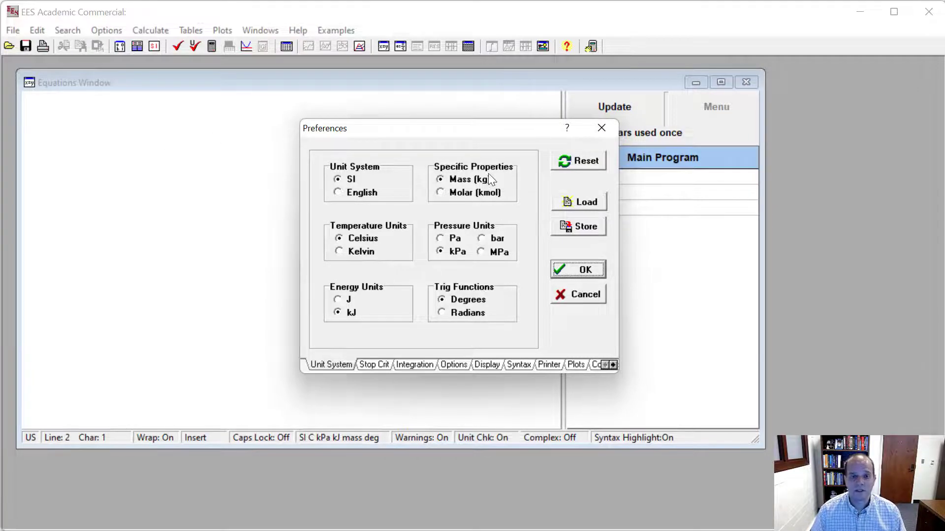
pyautogui.click(578, 268)
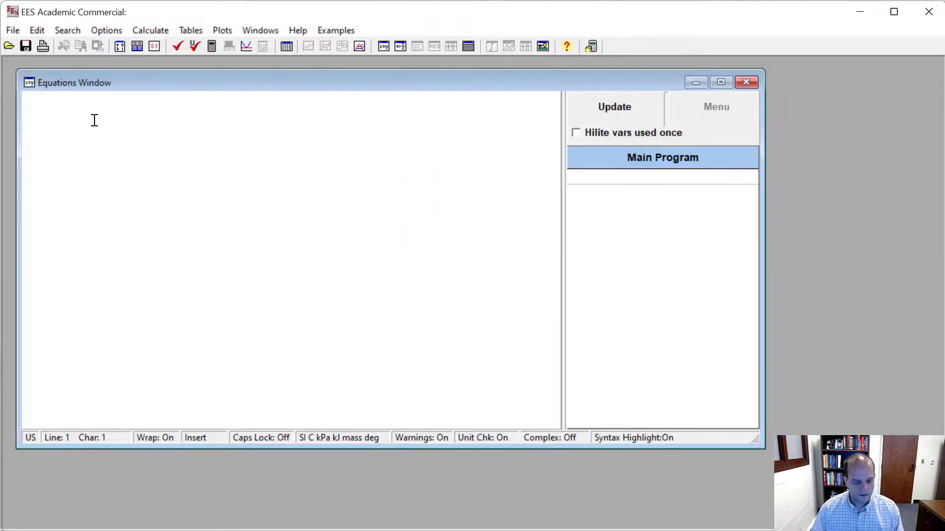
# Enter d = 5[m] as the first equation, solve it, and move the Solution window clear of the equation
pyautogui.write('d')
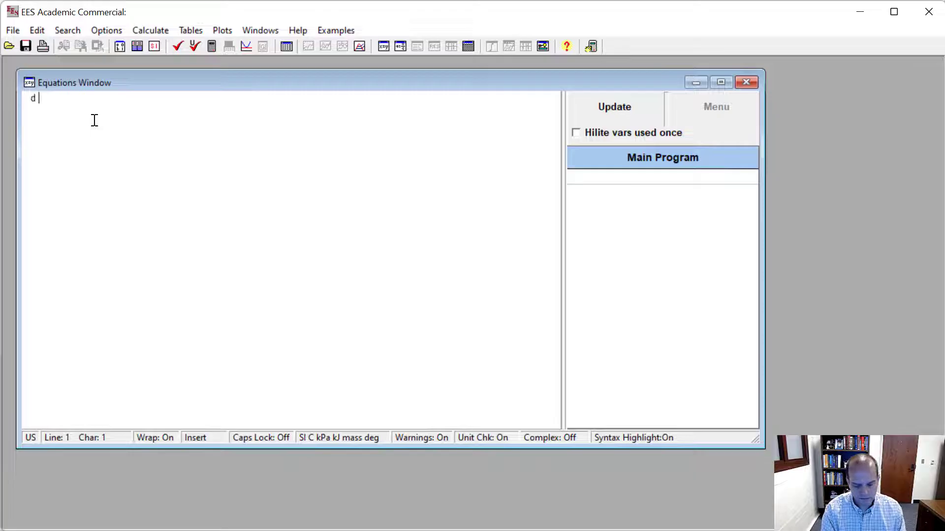
pyautogui.write(' = 5[m]')
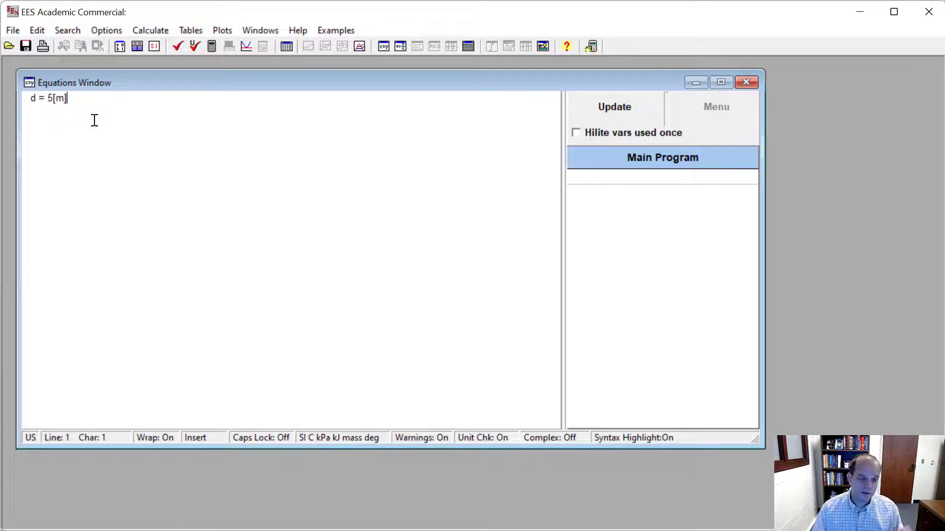
pyautogui.click(212, 47)
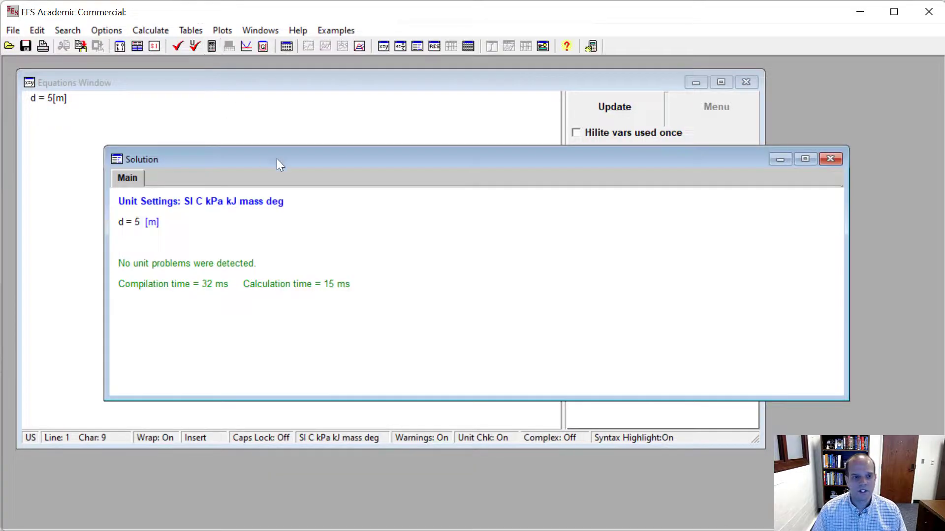
pyautogui.moveTo(278, 159); pyautogui.dragTo(317, 137)
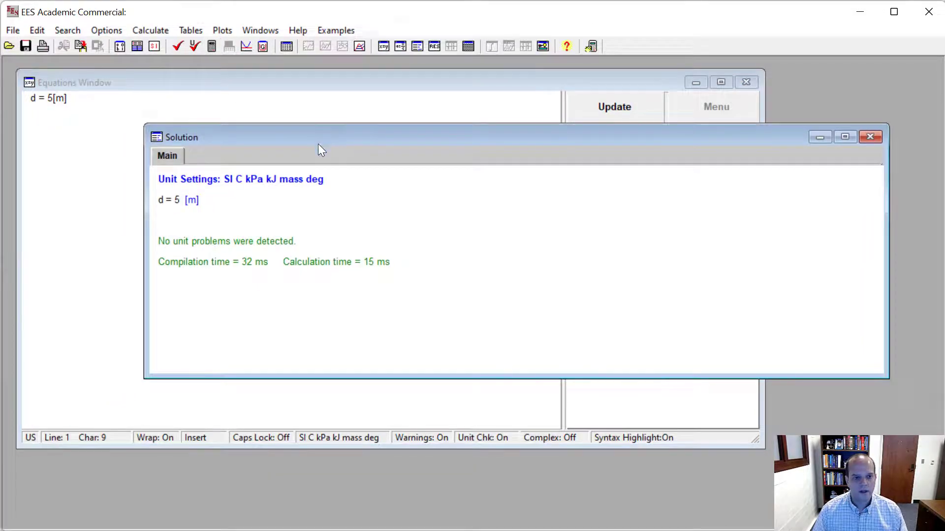
# Give the solved variable d the alternate display units in, keeping m as its primary units
pyautogui.click(163, 204)
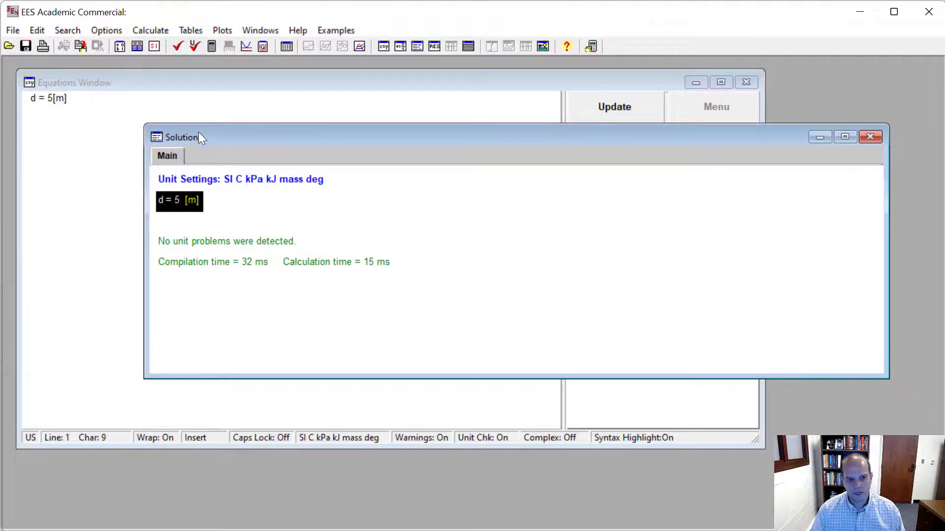
pyautogui.click(215, 209)
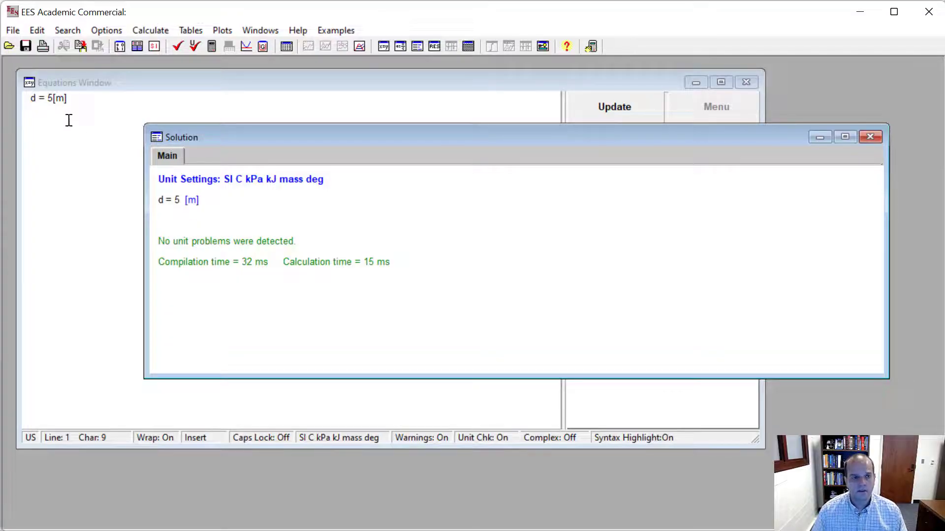
pyautogui.click(86, 100)
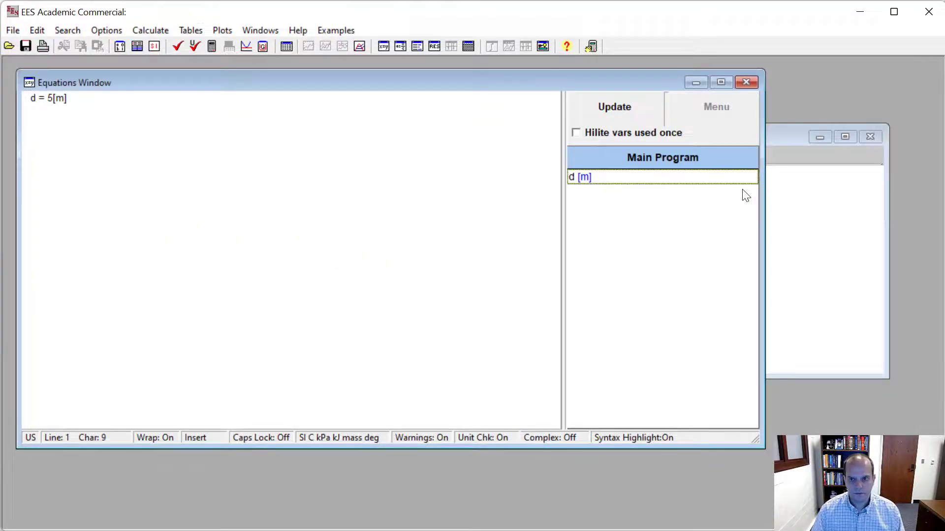
pyautogui.click(799, 207)
pyautogui.click(173, 201)
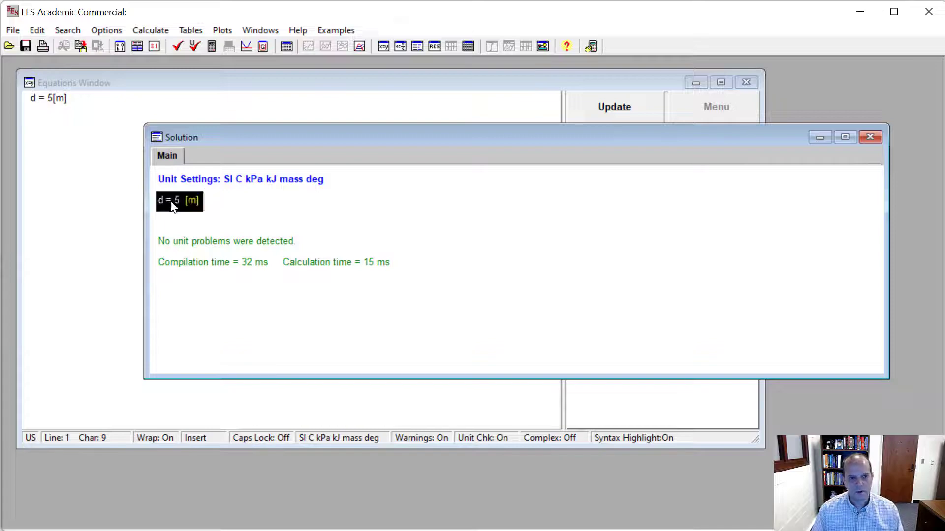
pyautogui.doubleClick(180, 200)
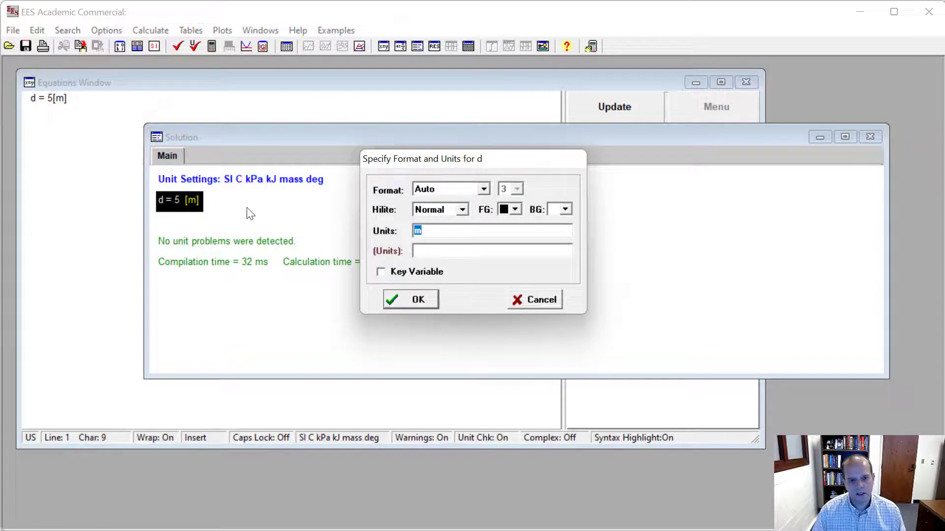
pyautogui.click(432, 251)
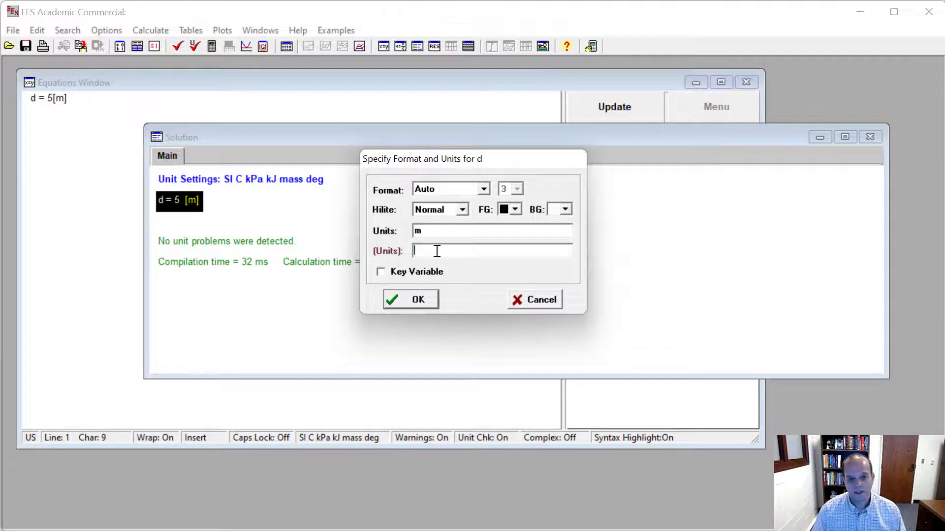
pyautogui.write('in')
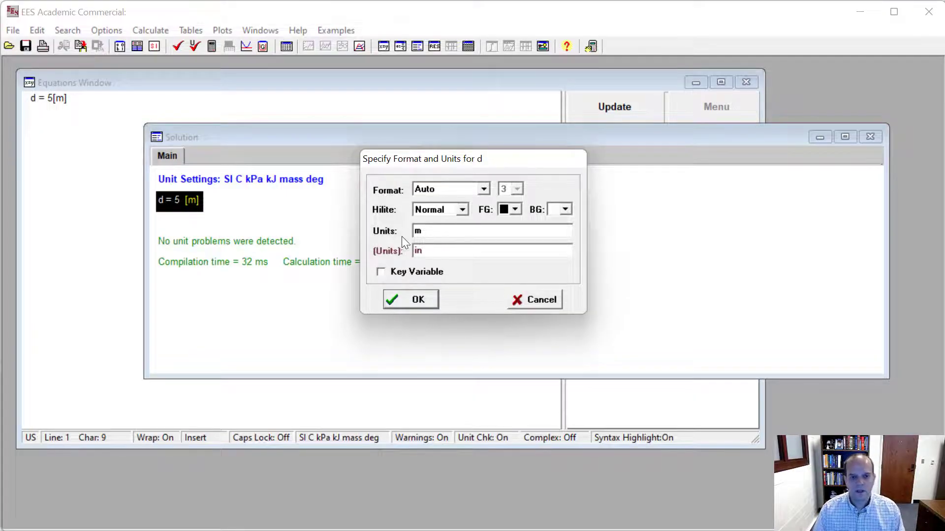
pyautogui.click(404, 299)
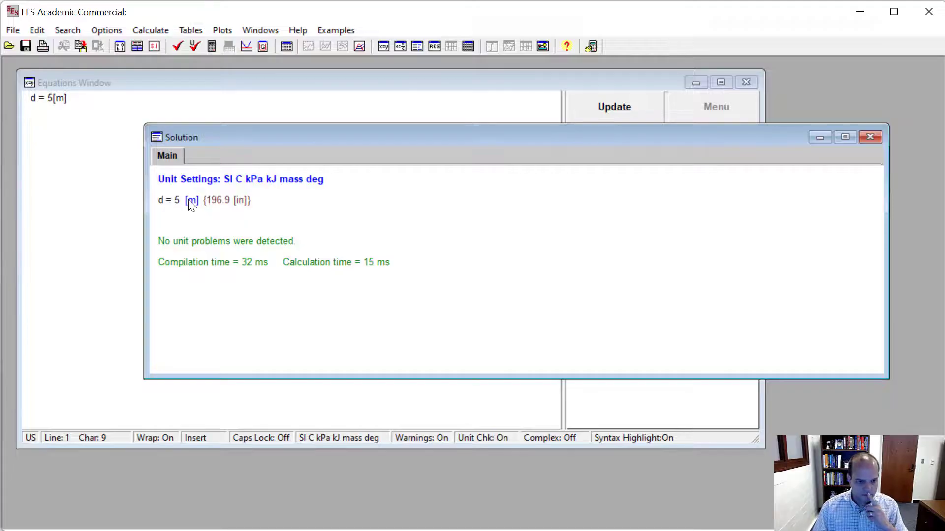
# Add the equation f = 4 [ft] on a new line below d = 5[m] and solve the set
pyautogui.click(93, 103)
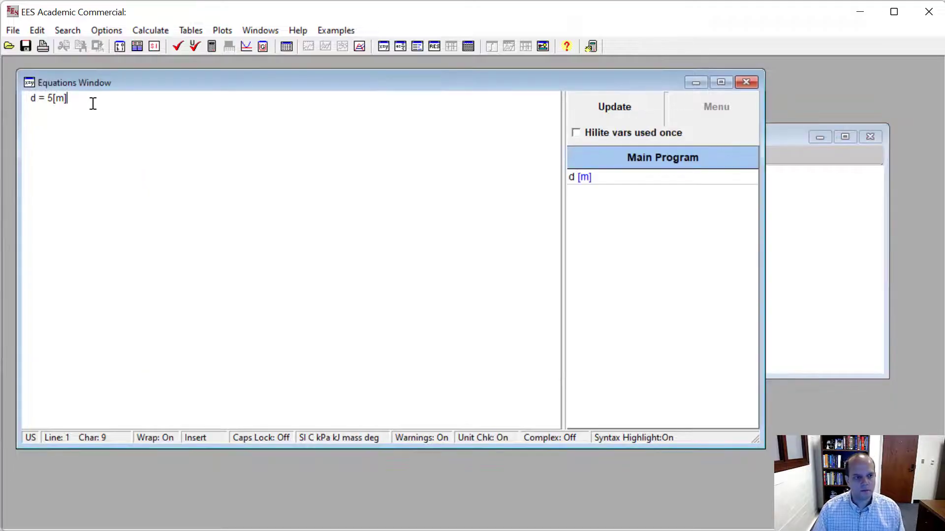
pyautogui.press('Return')
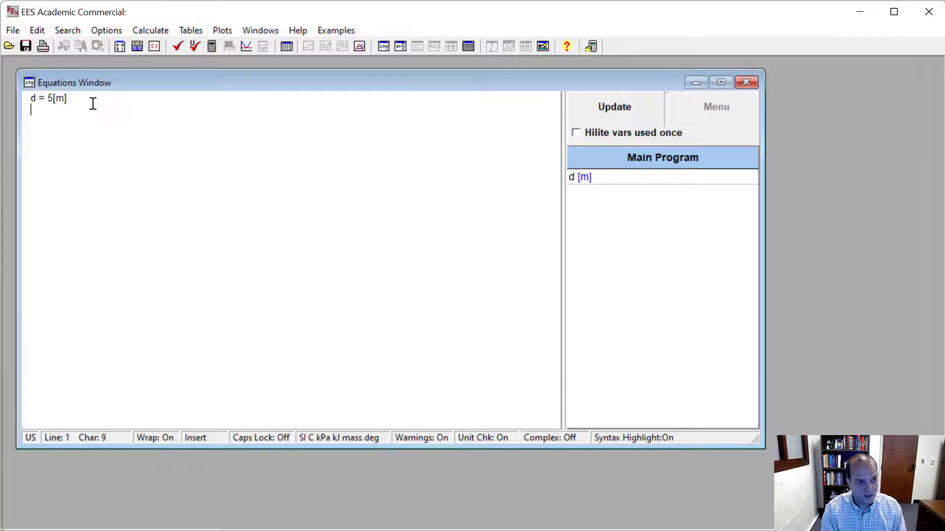
pyautogui.write('f = ')
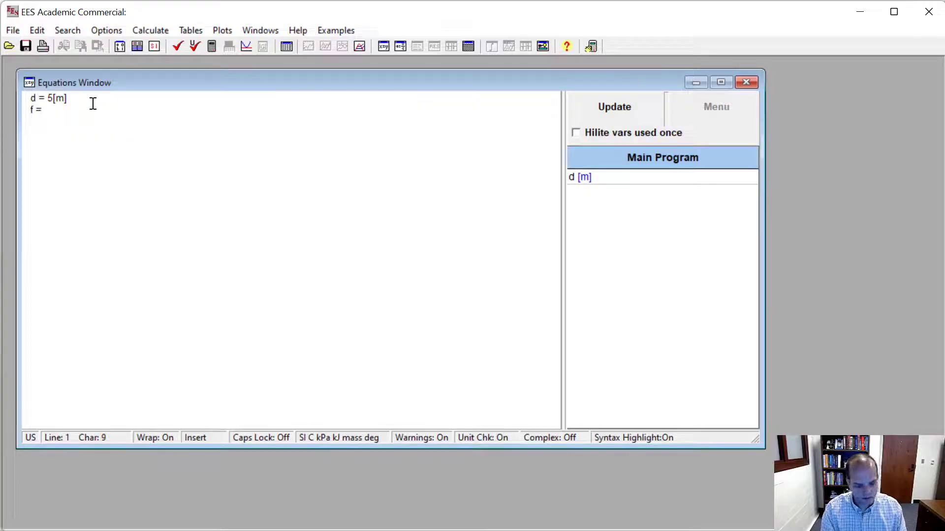
pyautogui.write('4 [f')
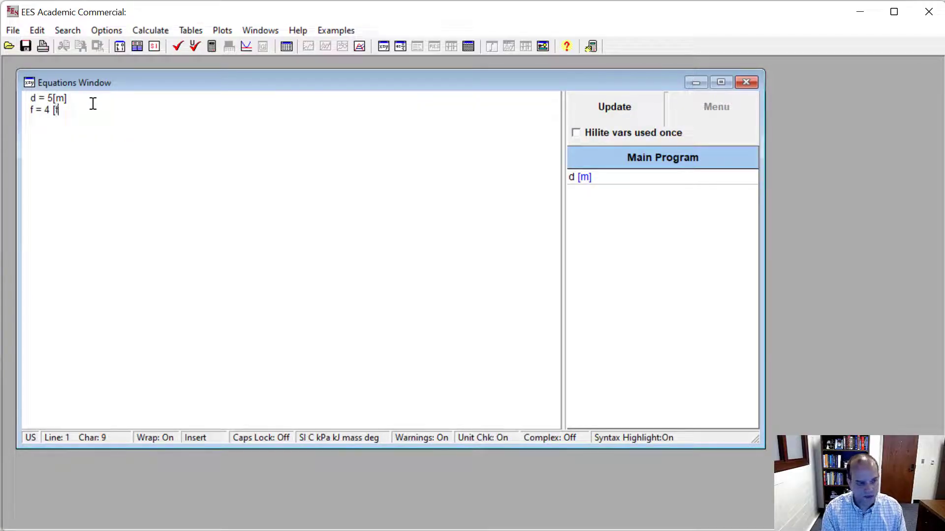
pyautogui.write('t]')
pyautogui.press('F2')
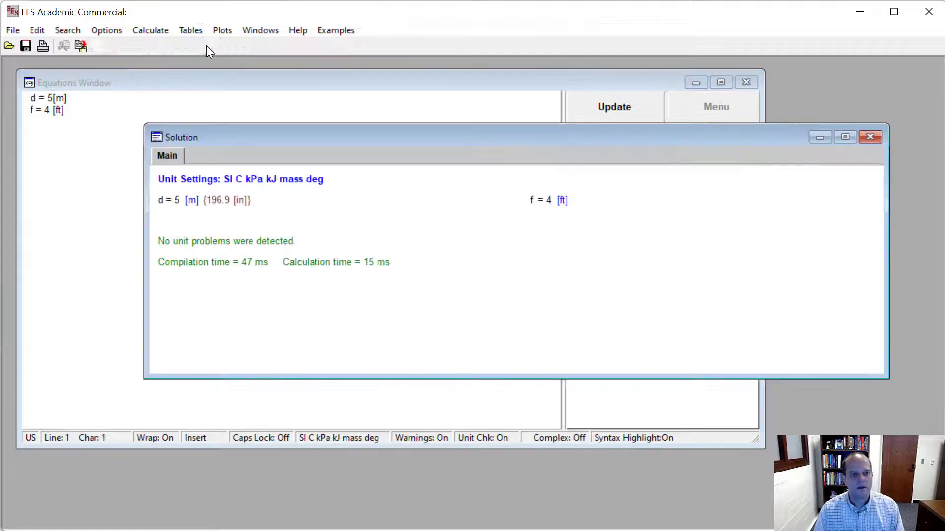
# Add the equation h = d+f on a new line below f = 4 [ft] and solve the set
pyautogui.click(546, 205)
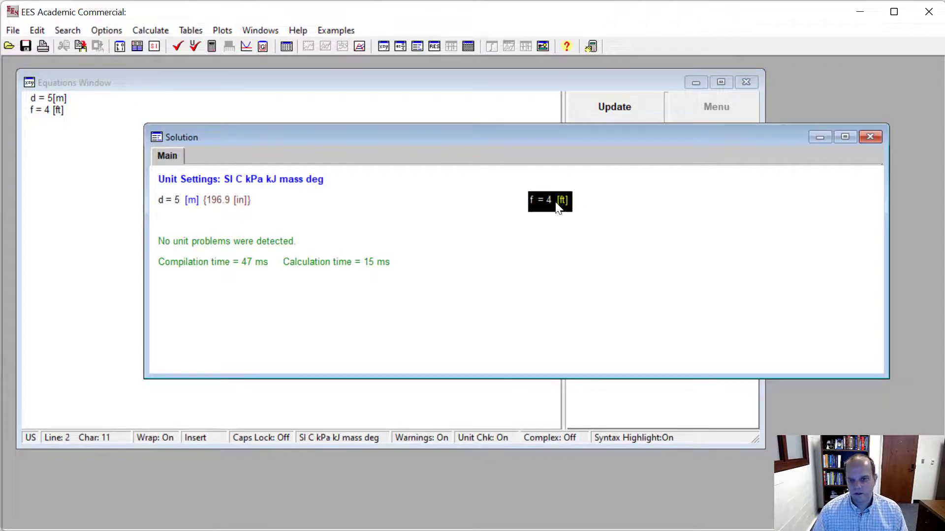
pyautogui.click(586, 205)
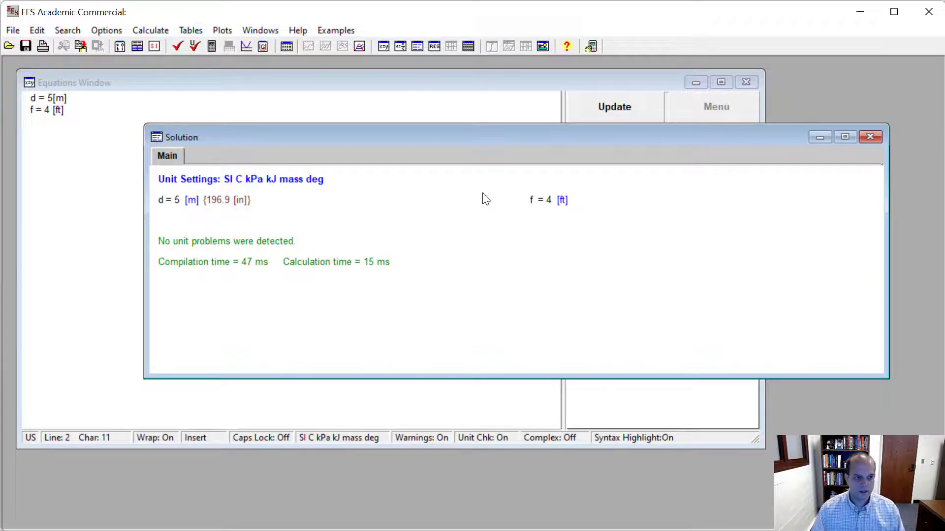
pyautogui.click(89, 111)
pyautogui.press('Return')
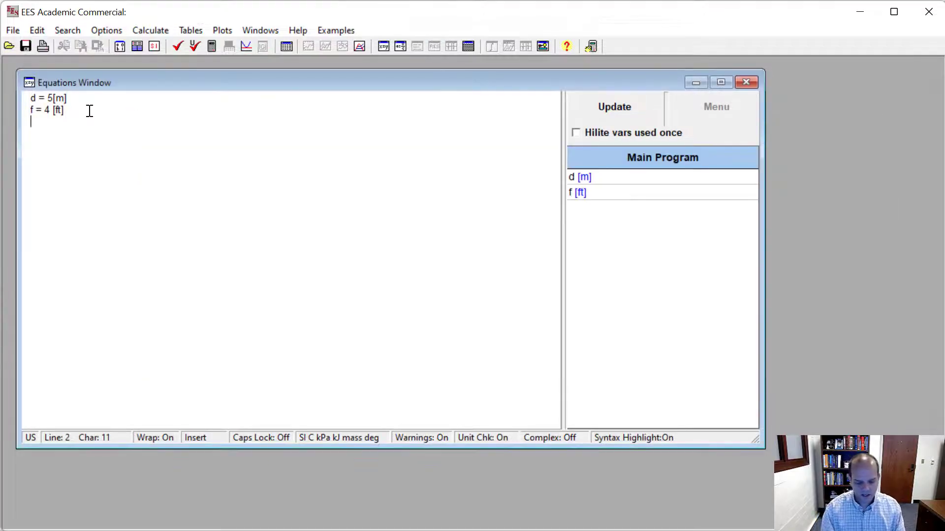
pyautogui.write('h = ')
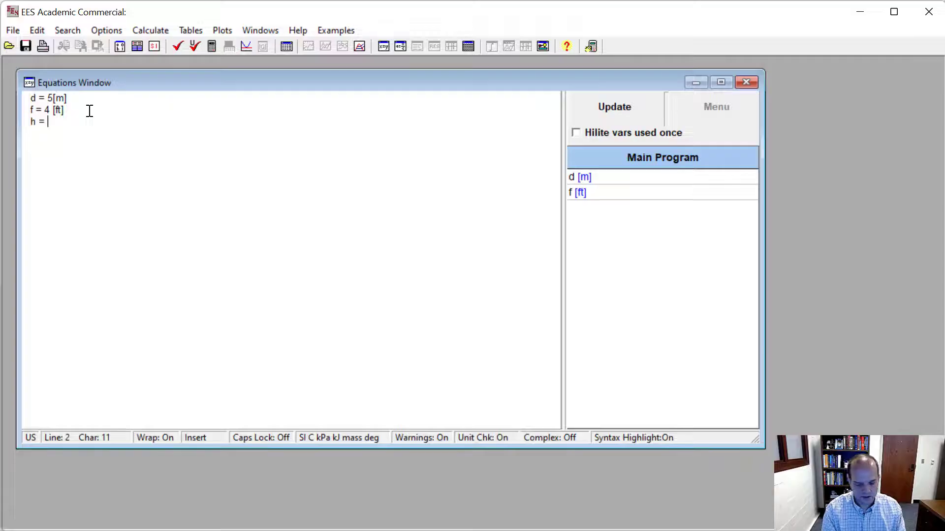
pyautogui.write('d+f')
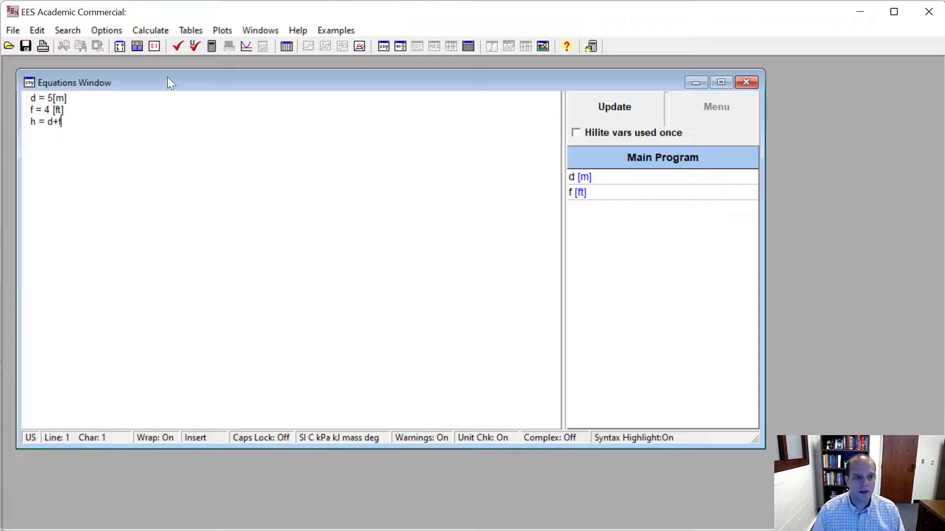
pyautogui.click(212, 46)
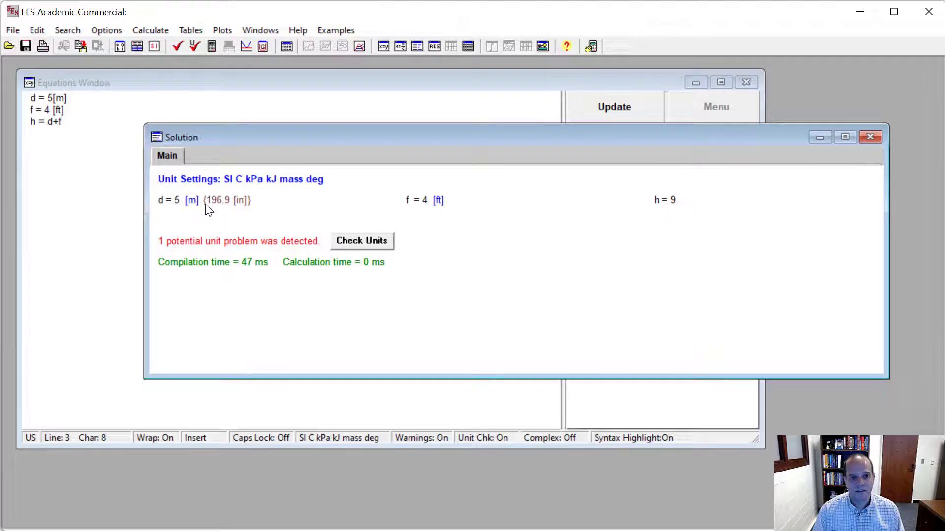
# Compare the unitless solved variable h with the d and f equations, and set the primary units of h to m
pyautogui.click(660, 202)
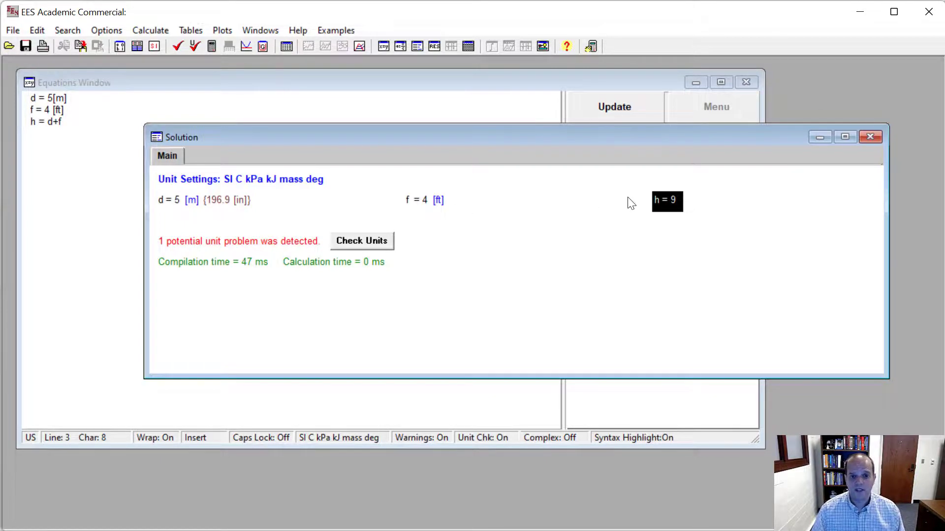
pyautogui.click(639, 226)
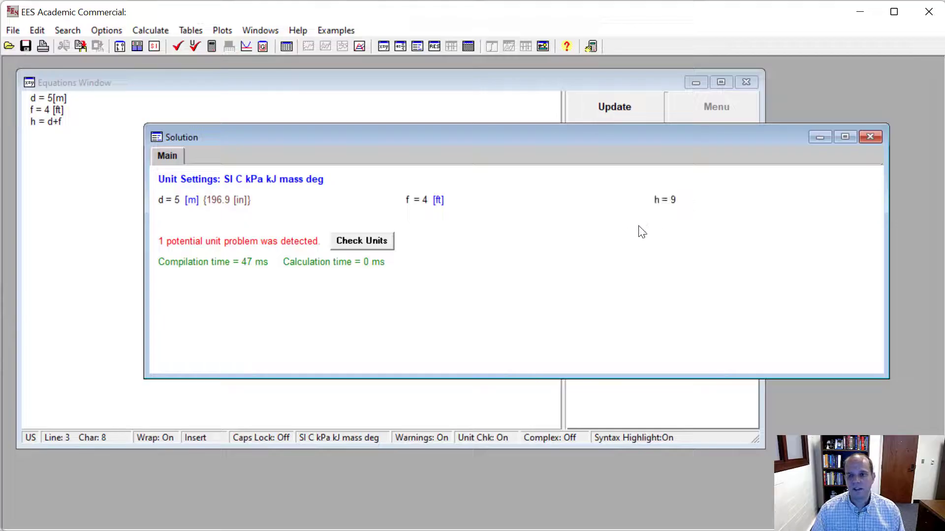
pyautogui.click(670, 205)
pyautogui.click(695, 205)
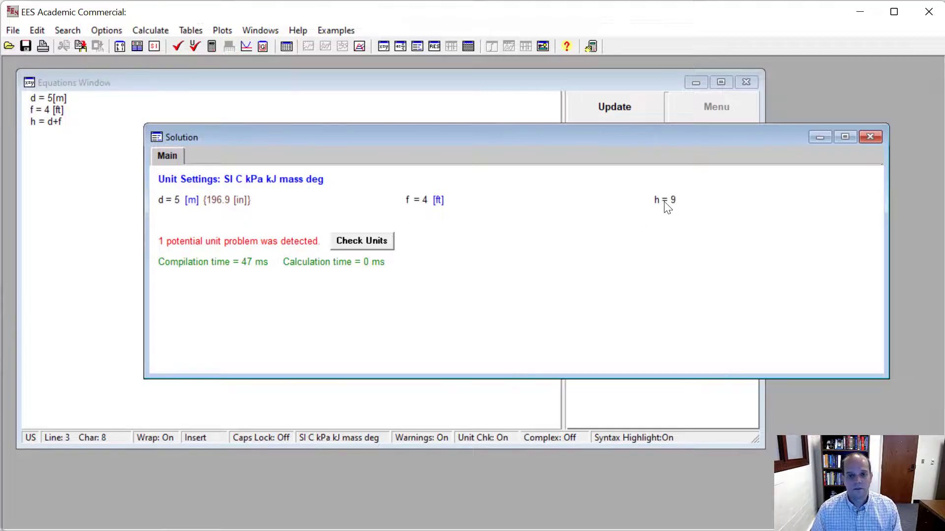
pyautogui.click(78, 112)
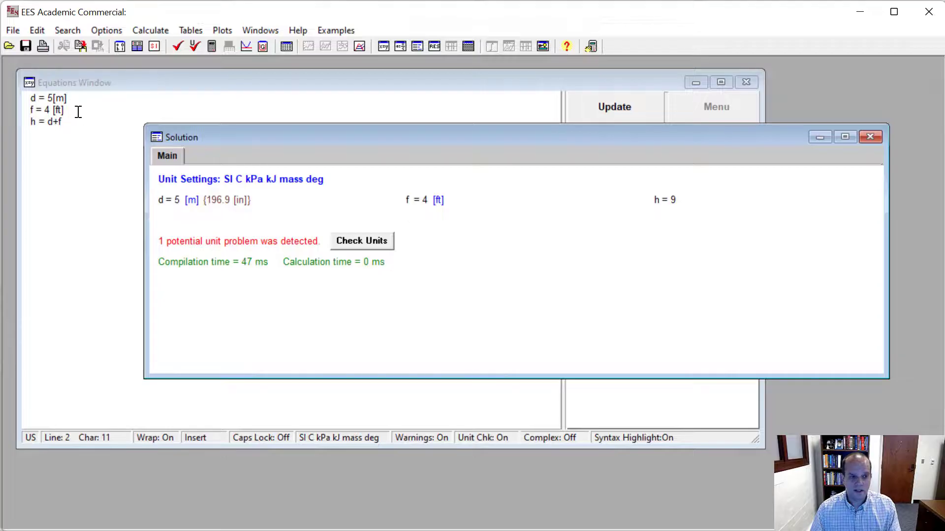
pyautogui.moveTo(67, 108); pyautogui.dragTo(20, 98)
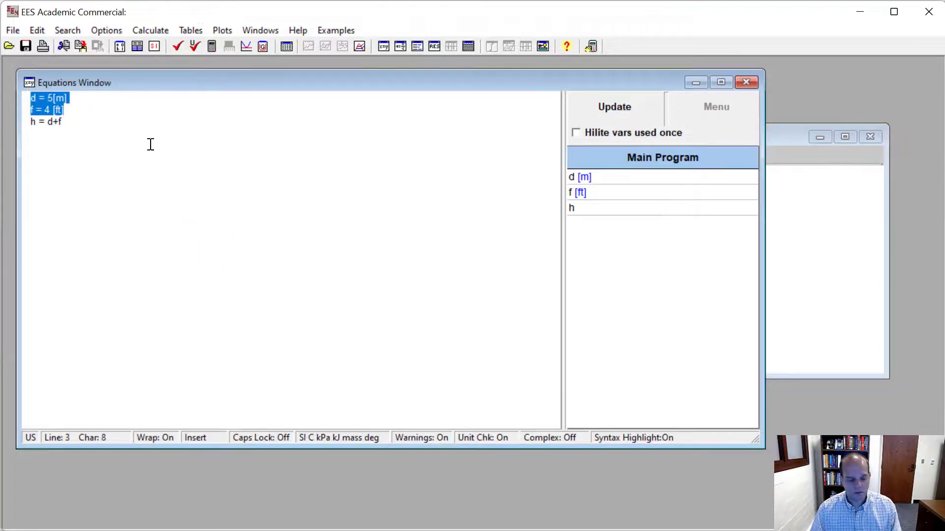
pyautogui.click(807, 187)
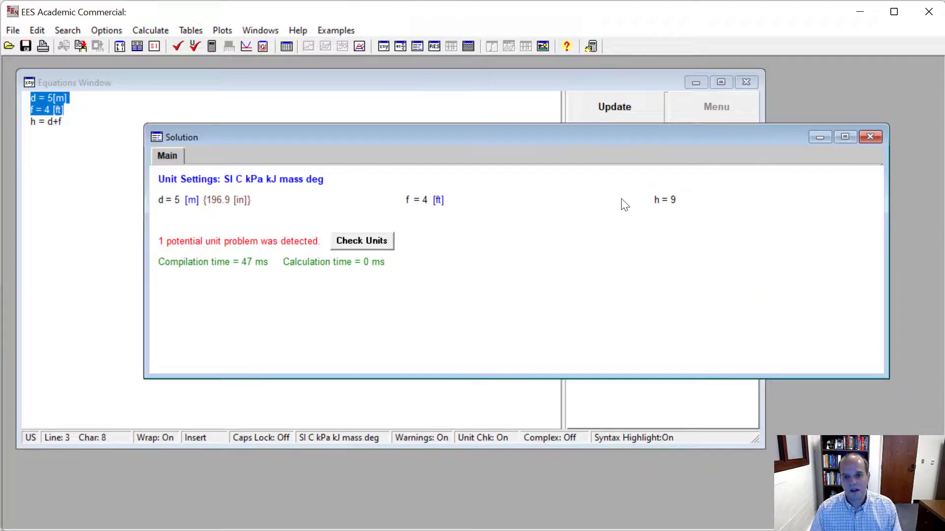
pyautogui.doubleClick(668, 201)
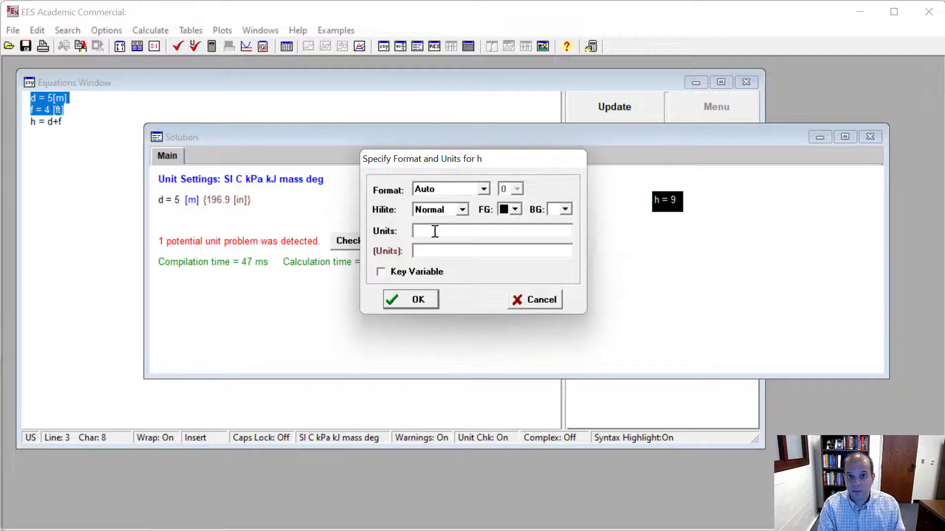
pyautogui.write('m')
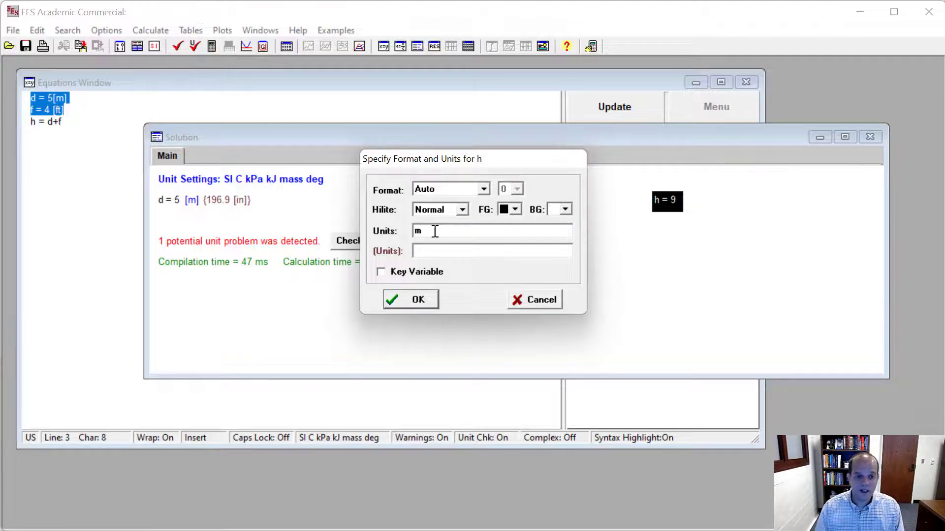
pyautogui.click(421, 299)
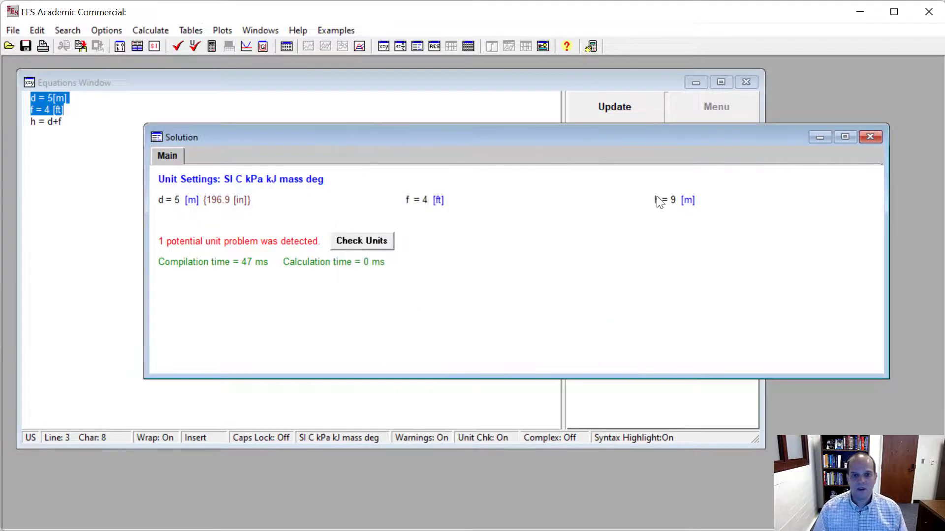
# Try ft as the primary units of the solved variable h
pyautogui.click(686, 200)
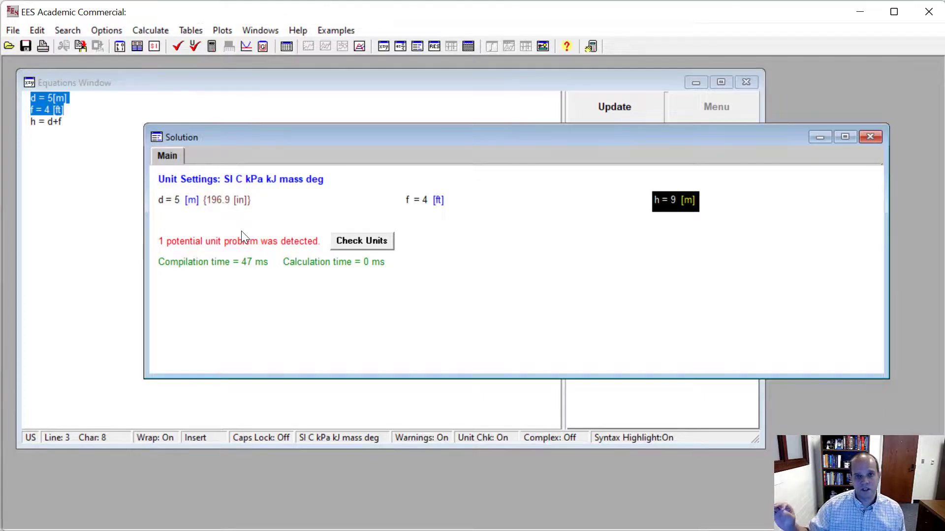
pyautogui.click(651, 226)
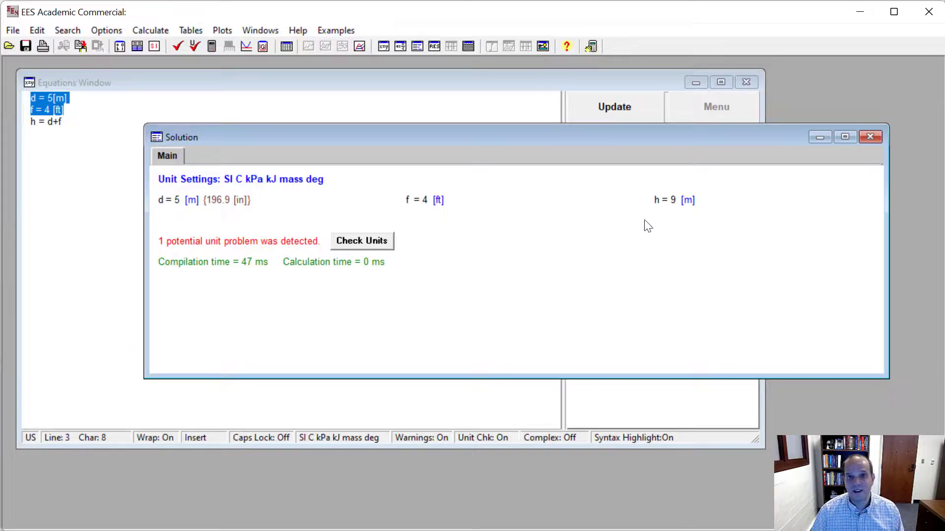
pyautogui.click(672, 207)
pyautogui.doubleClick(671, 208)
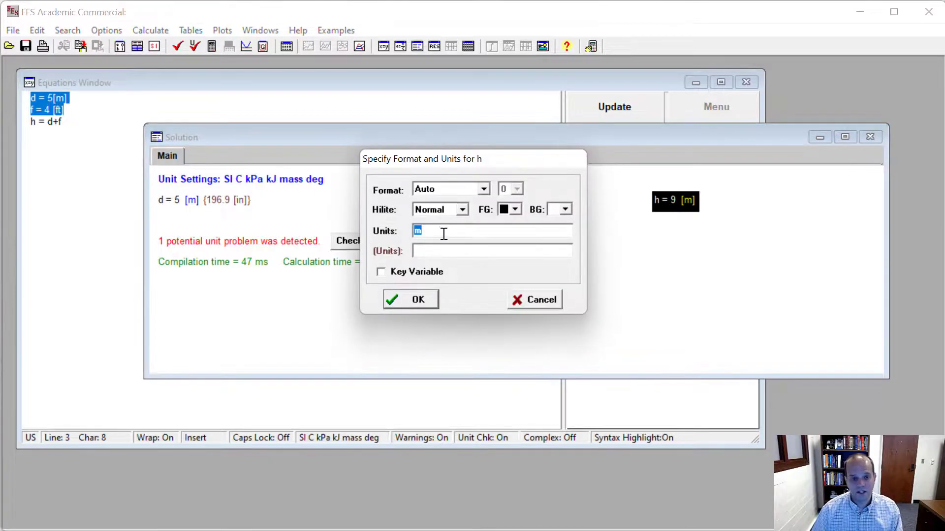
pyautogui.write('ft')
pyautogui.press('Return')
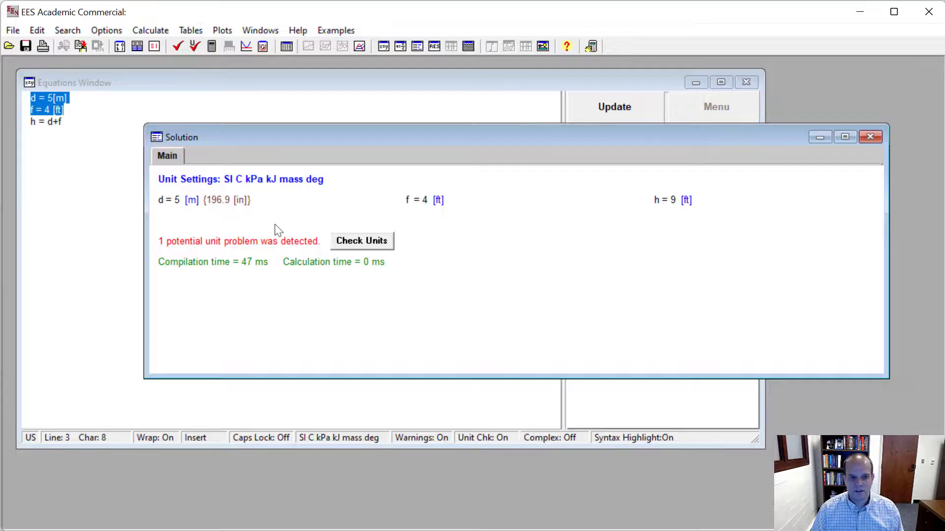
# Restore m as the primary units of the solved variable h
pyautogui.doubleClick(676, 199)
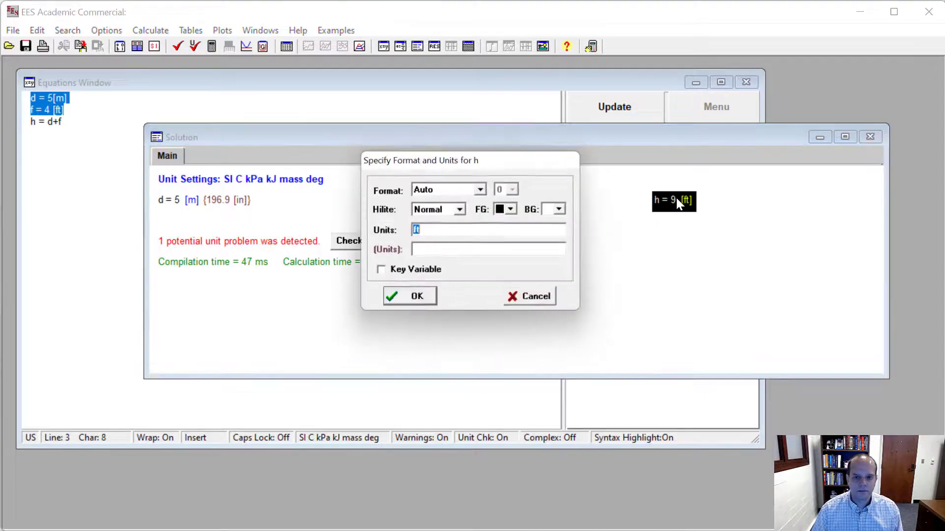
pyautogui.write('m')
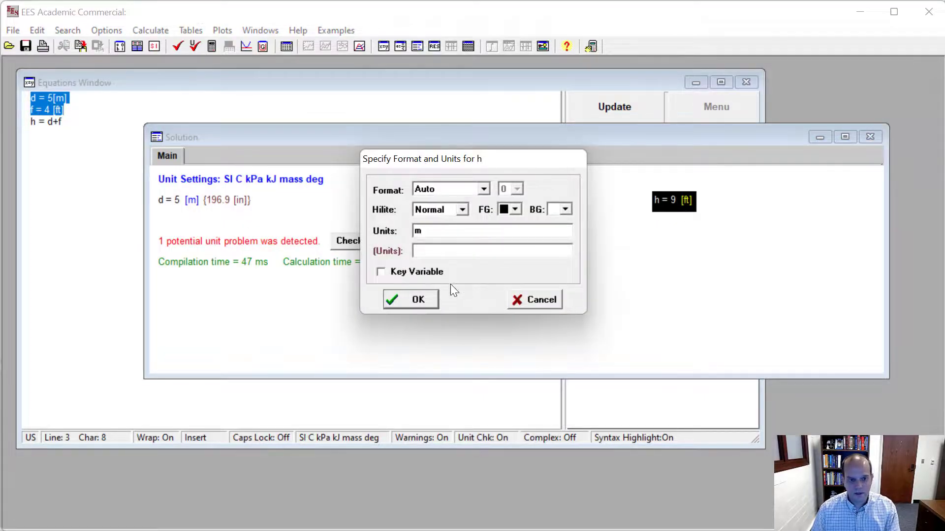
pyautogui.click(413, 299)
# Rewrite the second equation as f = 4 * convert(ft,m) and solve the set again
pyautogui.click(71, 109)
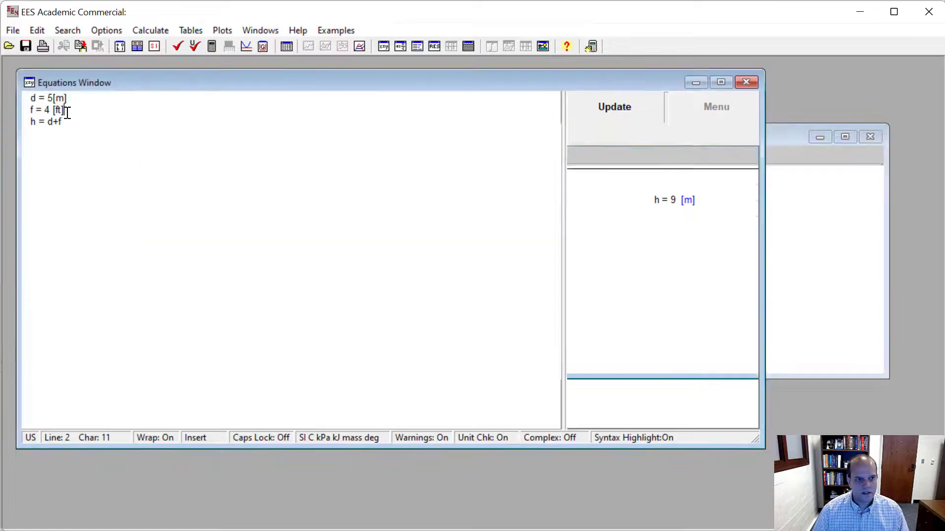
pyautogui.moveTo(70, 108); pyautogui.dragTo(45, 108)
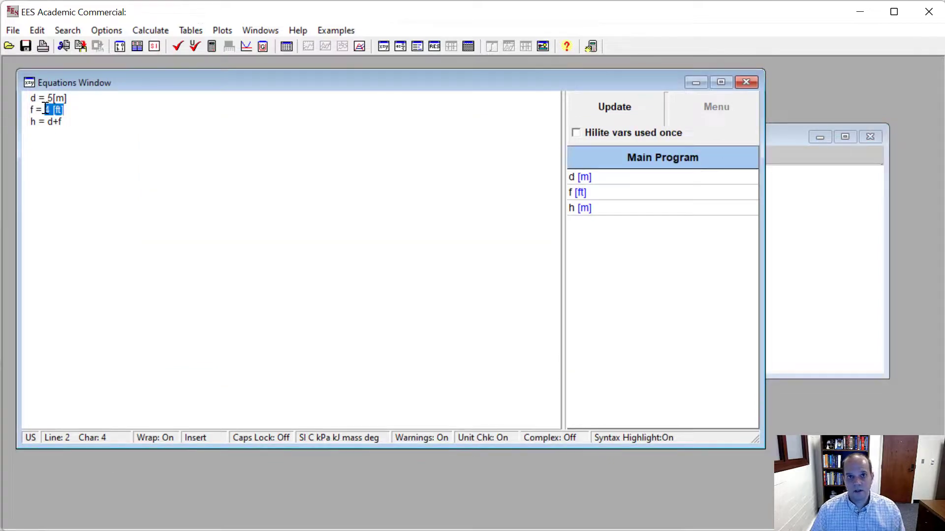
pyautogui.moveTo(45, 108); pyautogui.dragTo(93, 113)
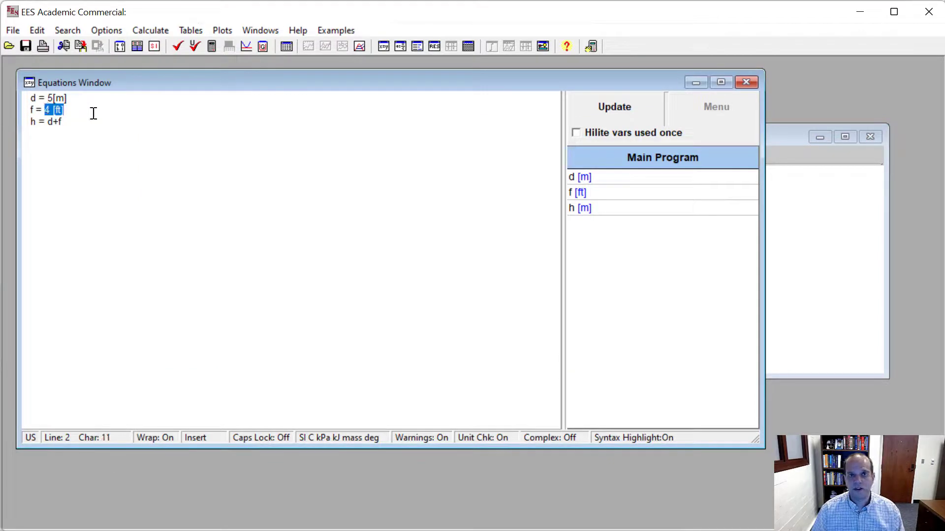
pyautogui.click(94, 113)
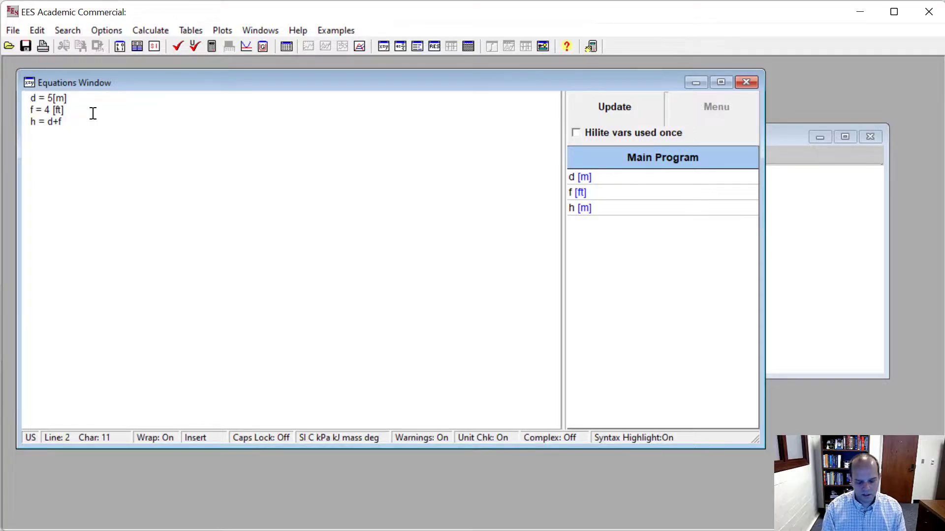
pyautogui.write('* convert(')
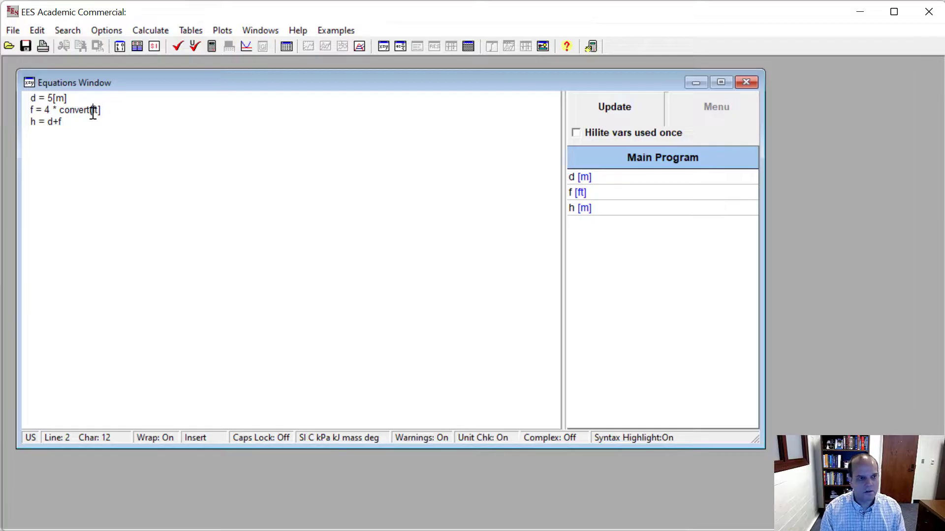
pyautogui.press('Delete')
pyautogui.press('BackSpace')
pyautogui.write(',m)')
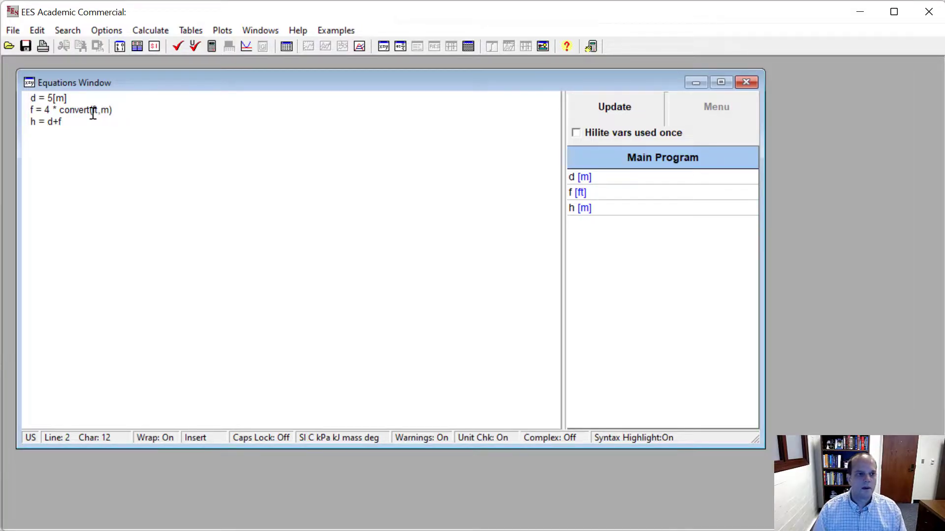
pyautogui.click(33, 97)
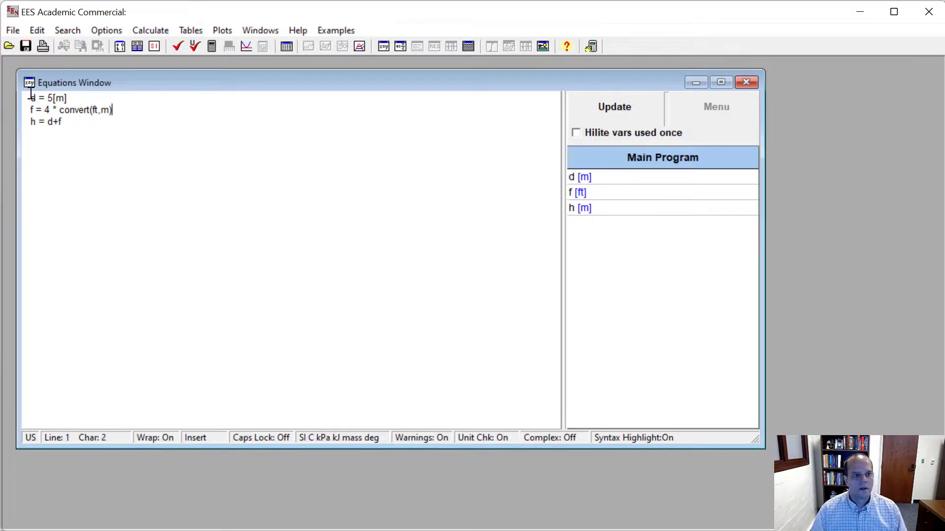
pyautogui.click(42, 111)
pyautogui.click(46, 114)
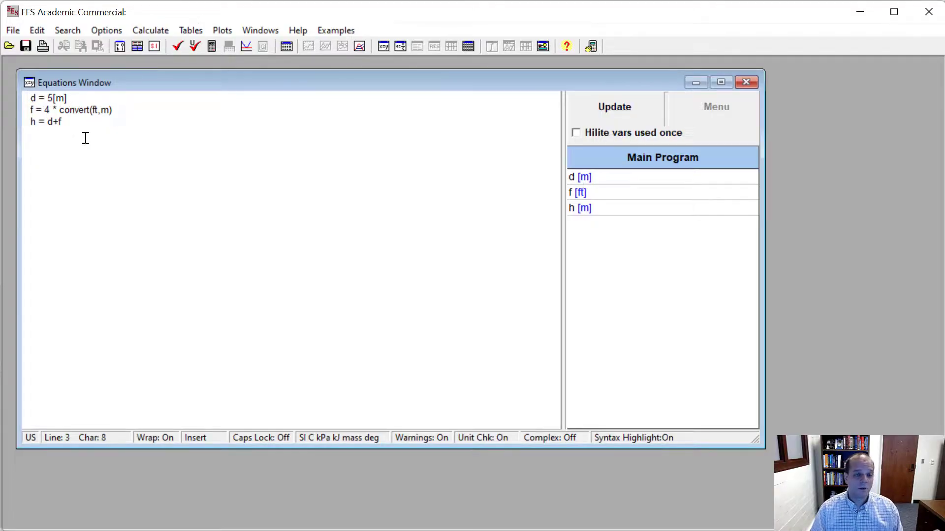
pyautogui.click(212, 47)
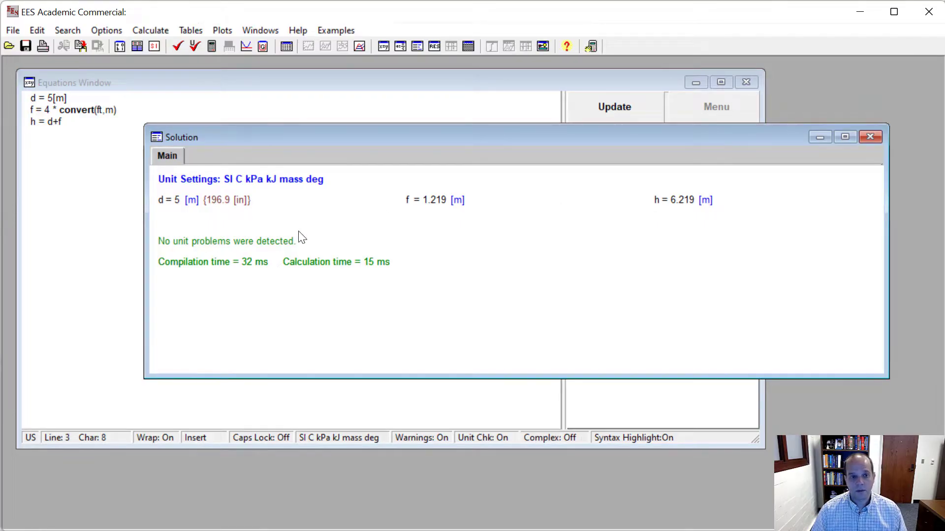
# Give the solved variable f the alternate display units ft, keeping m as its primary units
pyautogui.click(433, 204)
pyautogui.doubleClick(434, 204)
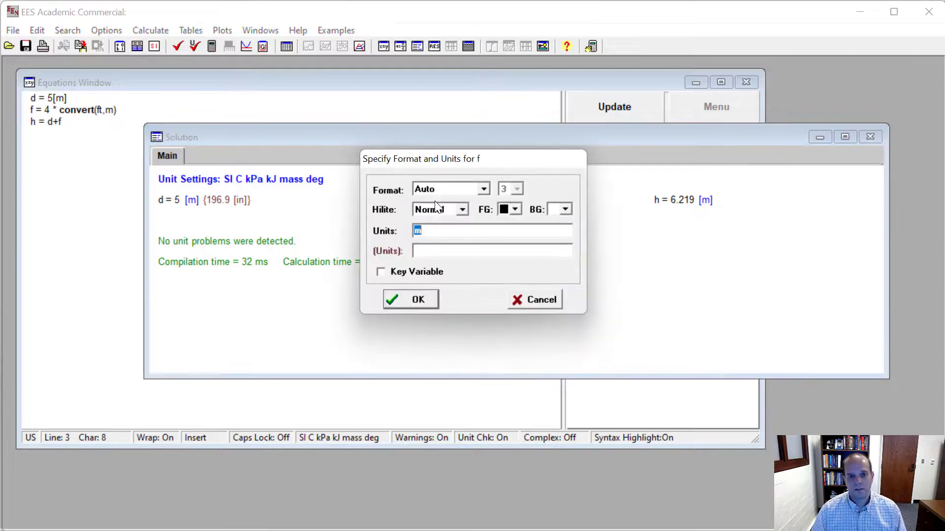
pyautogui.click(444, 253)
pyautogui.write('ft')
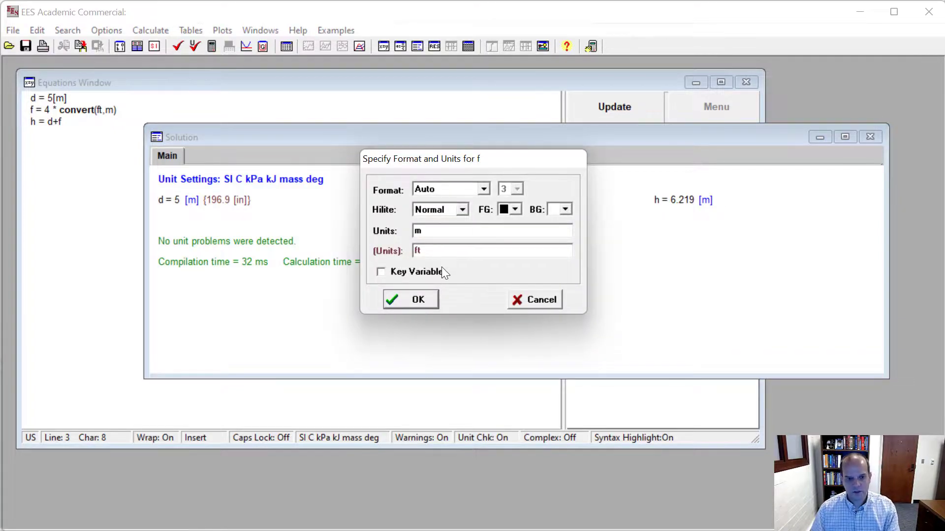
pyautogui.click(418, 299)
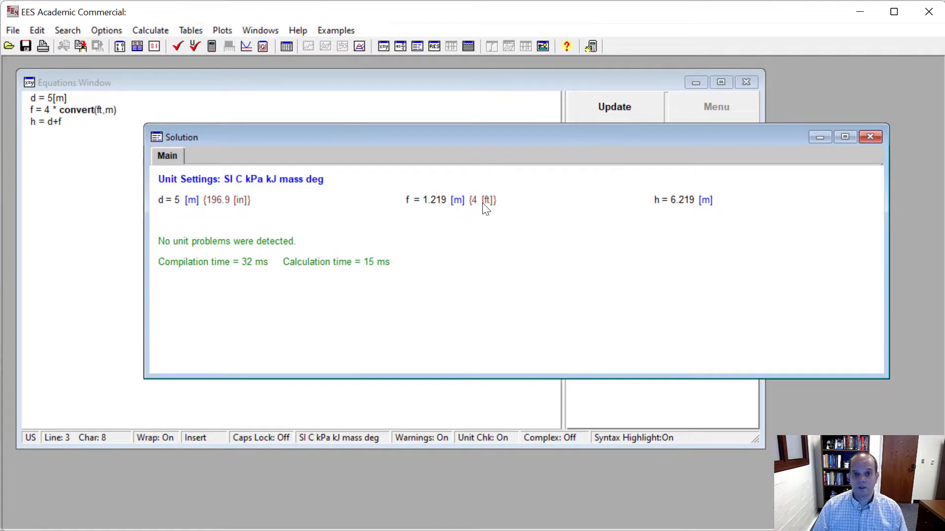
# Examine the solved values of d, f and h together with their primary and alternate units
pyautogui.click(486, 209)
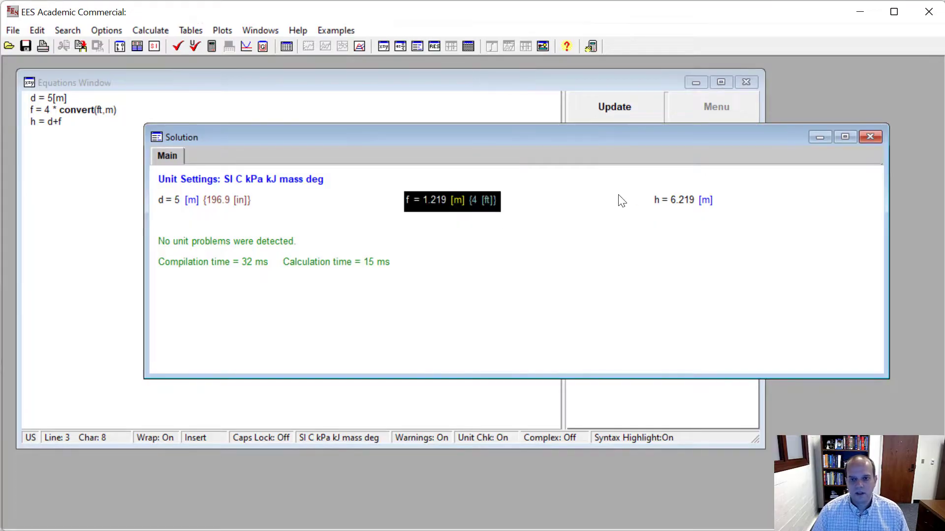
pyautogui.click(659, 200)
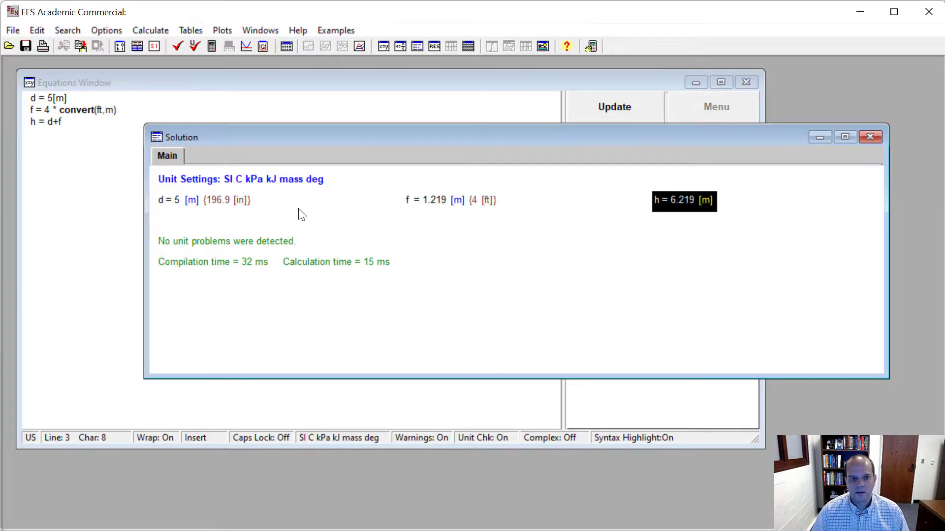
pyautogui.click(186, 209)
pyautogui.click(427, 211)
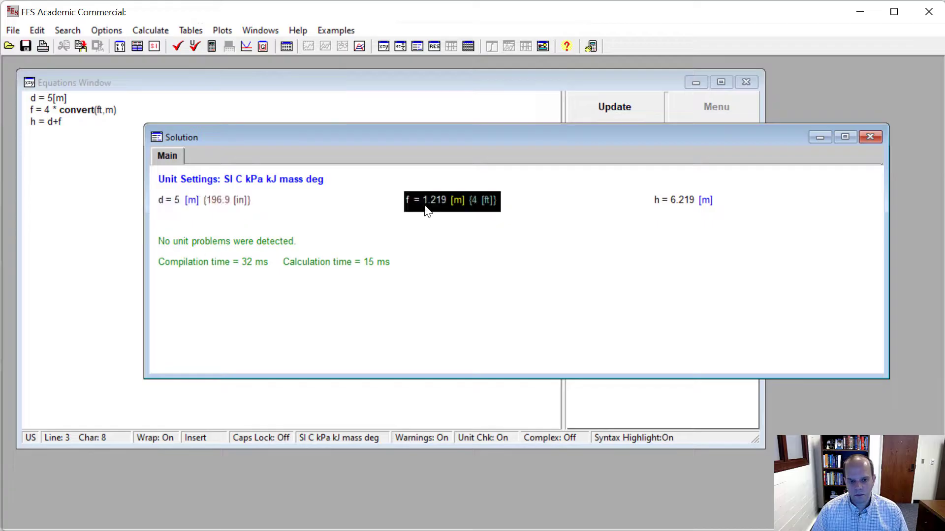
pyautogui.click(683, 200)
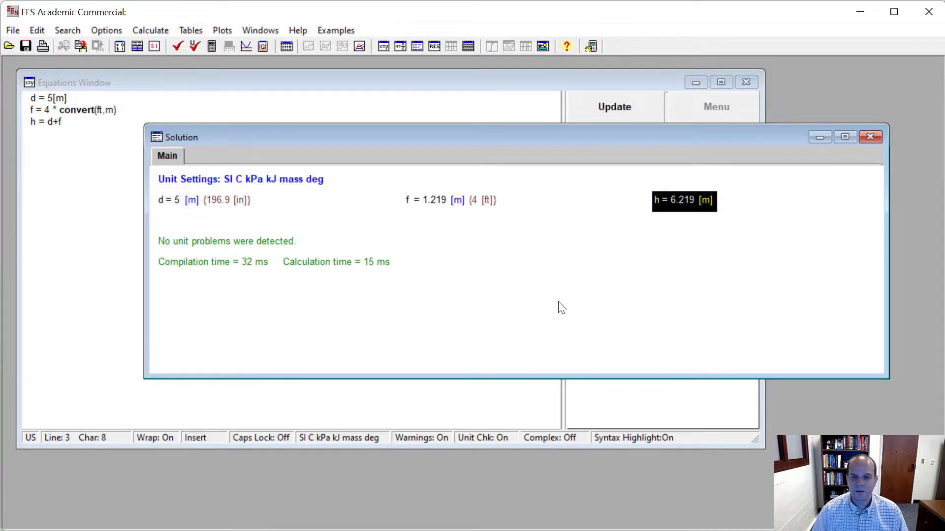